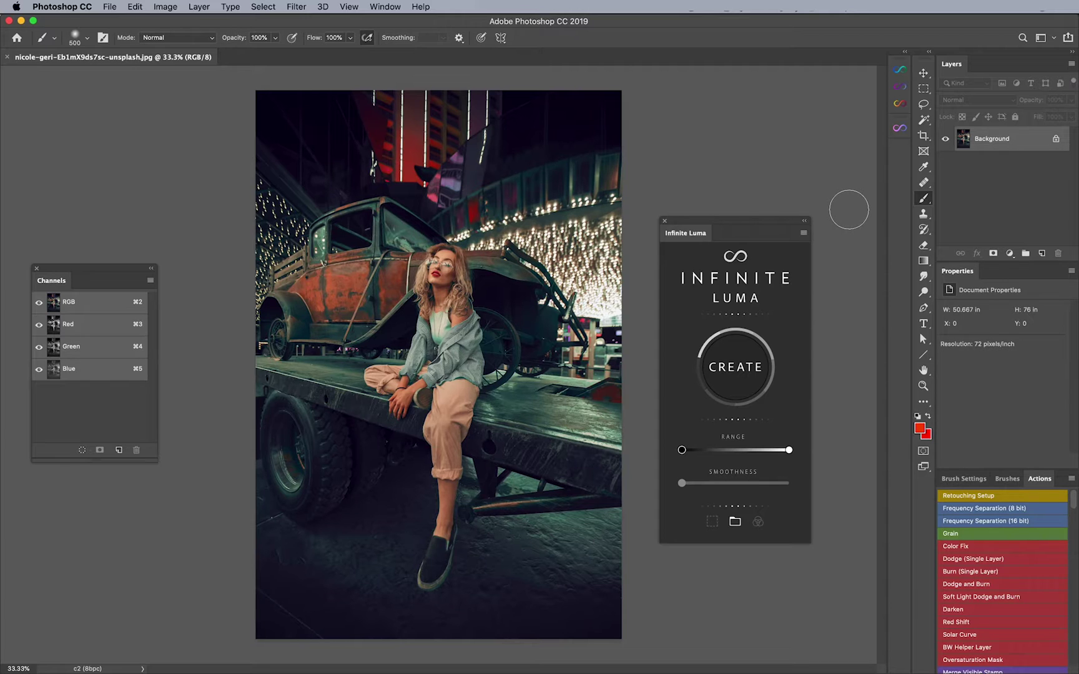
# Open the Visualizer texture browser and look through the Light and Elements theme categories
pyautogui.click(899, 70)
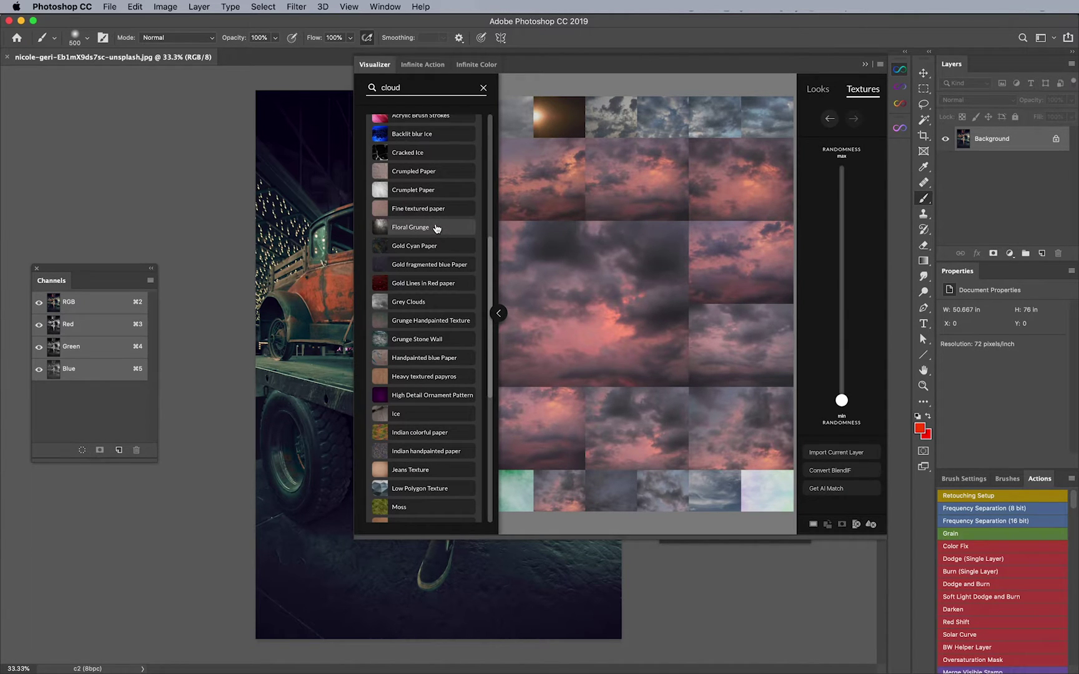
pyautogui.scroll(2, 424, 223)
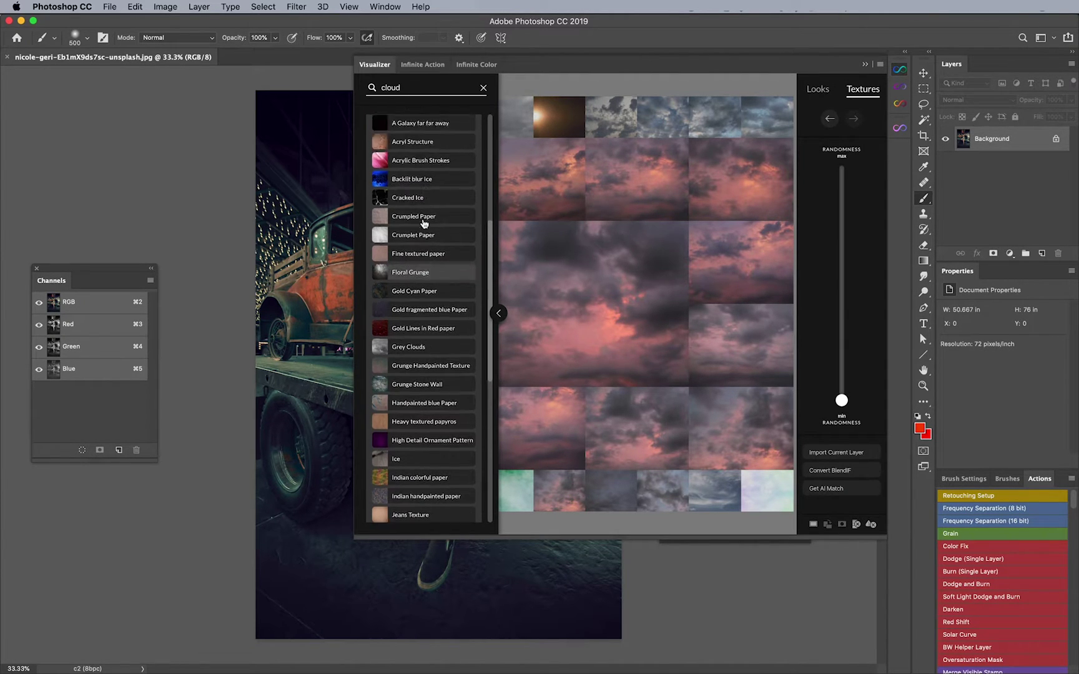
pyautogui.scroll(1, 425, 221)
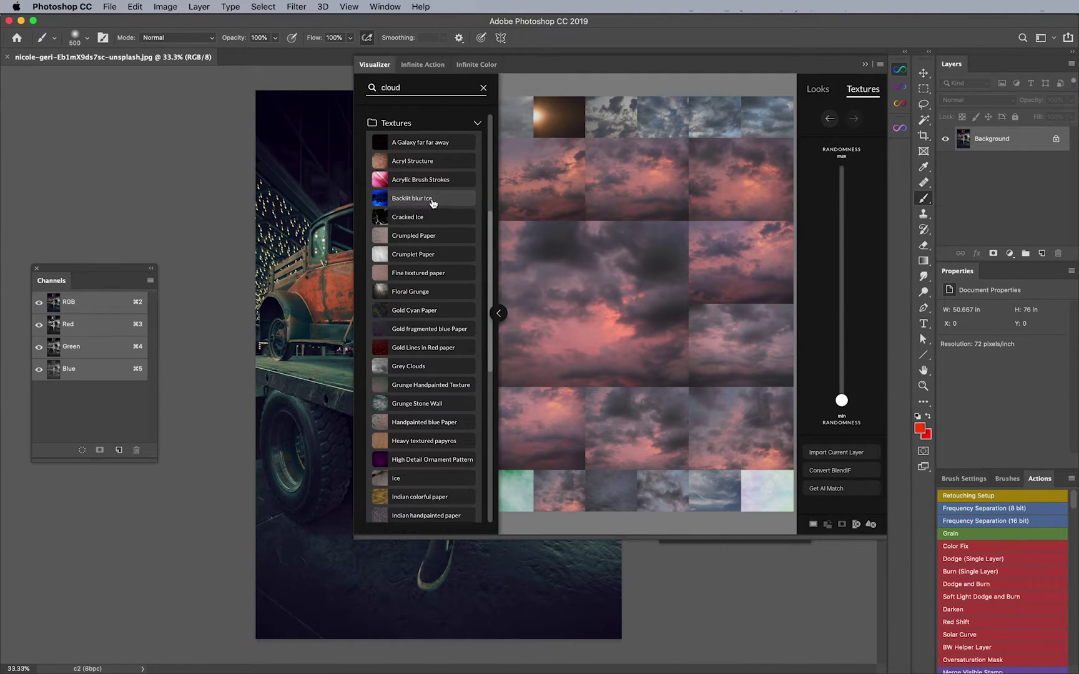
pyautogui.scroll(3, 430, 337)
pyautogui.scroll(2, 423, 190)
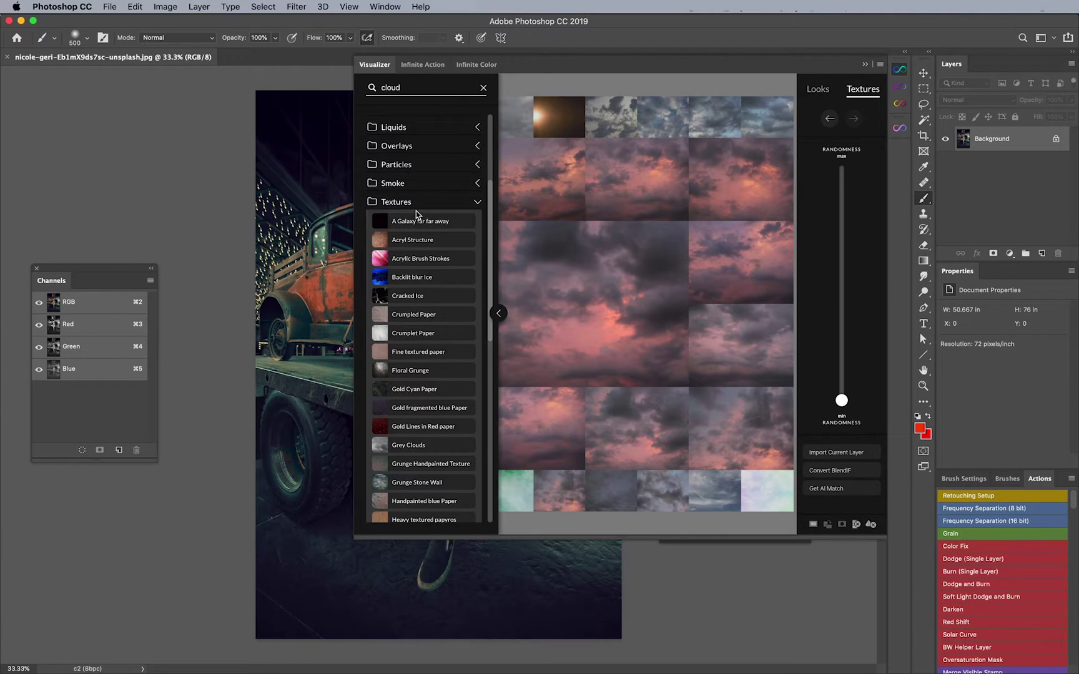
pyautogui.scroll(3, 417, 215)
pyautogui.scroll(2, 417, 215)
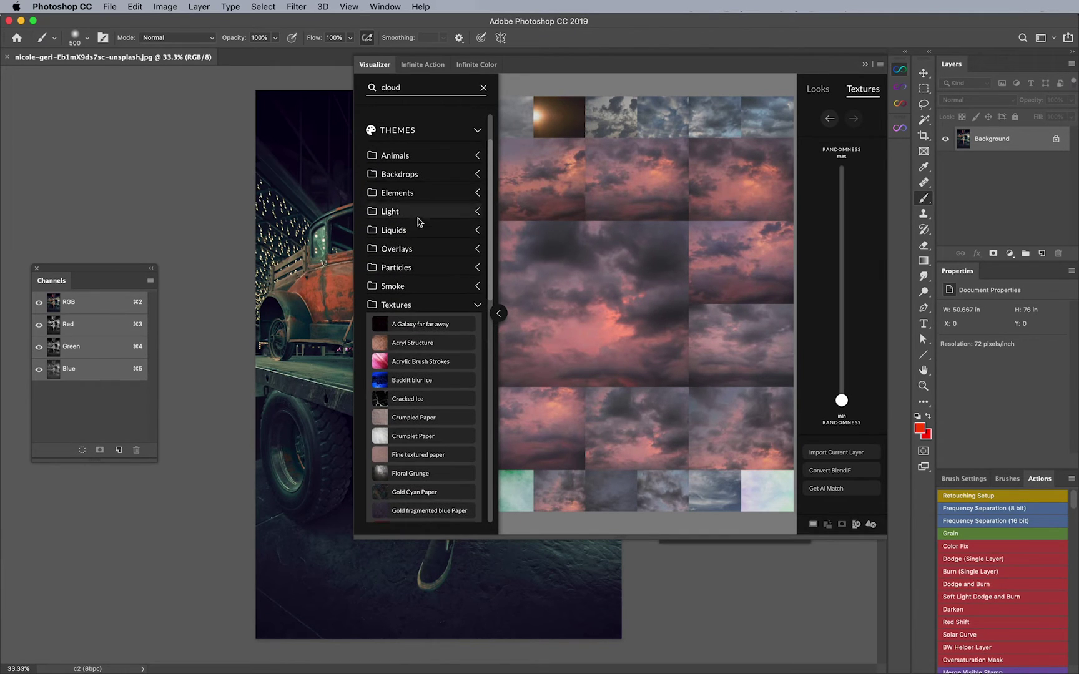
pyautogui.click(419, 211)
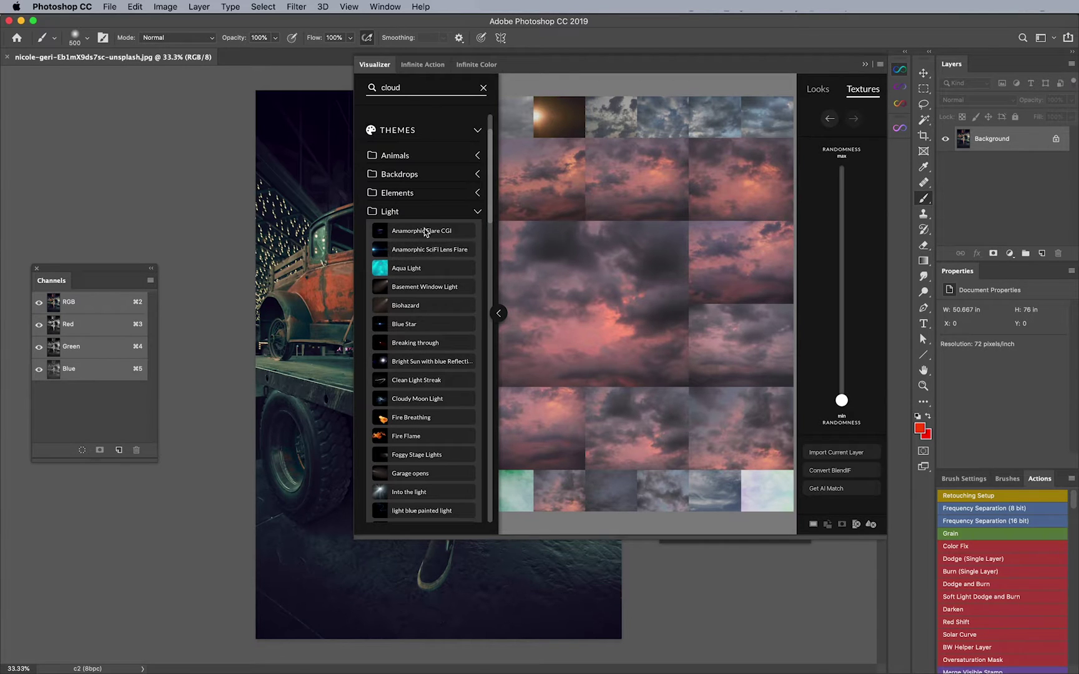
pyautogui.click(410, 192)
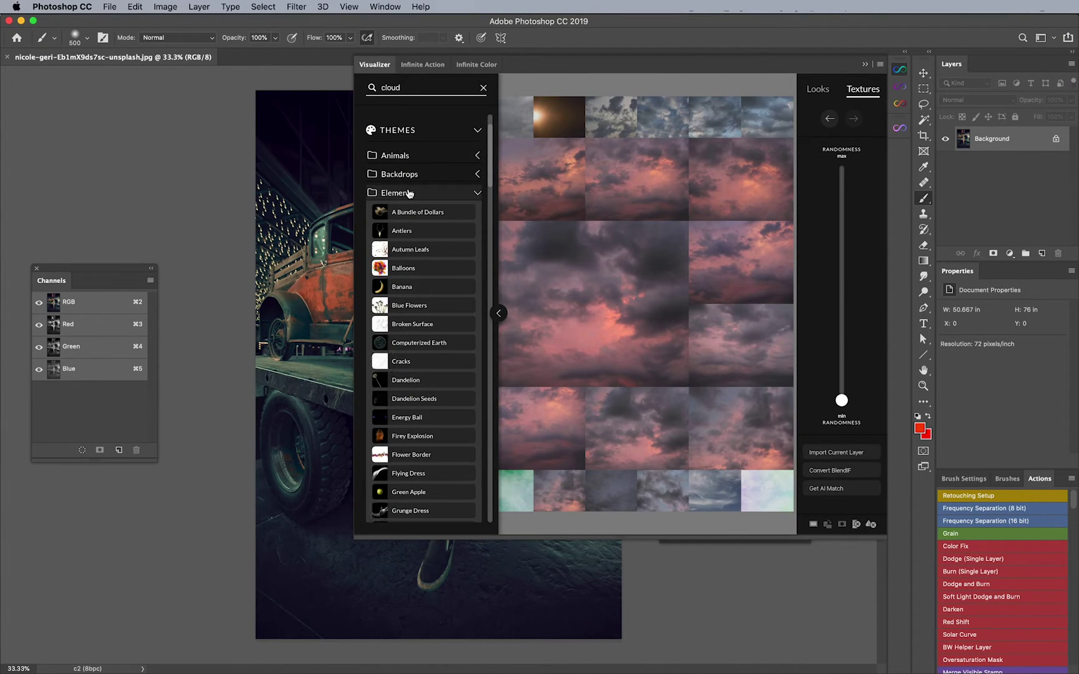
pyautogui.click(409, 192)
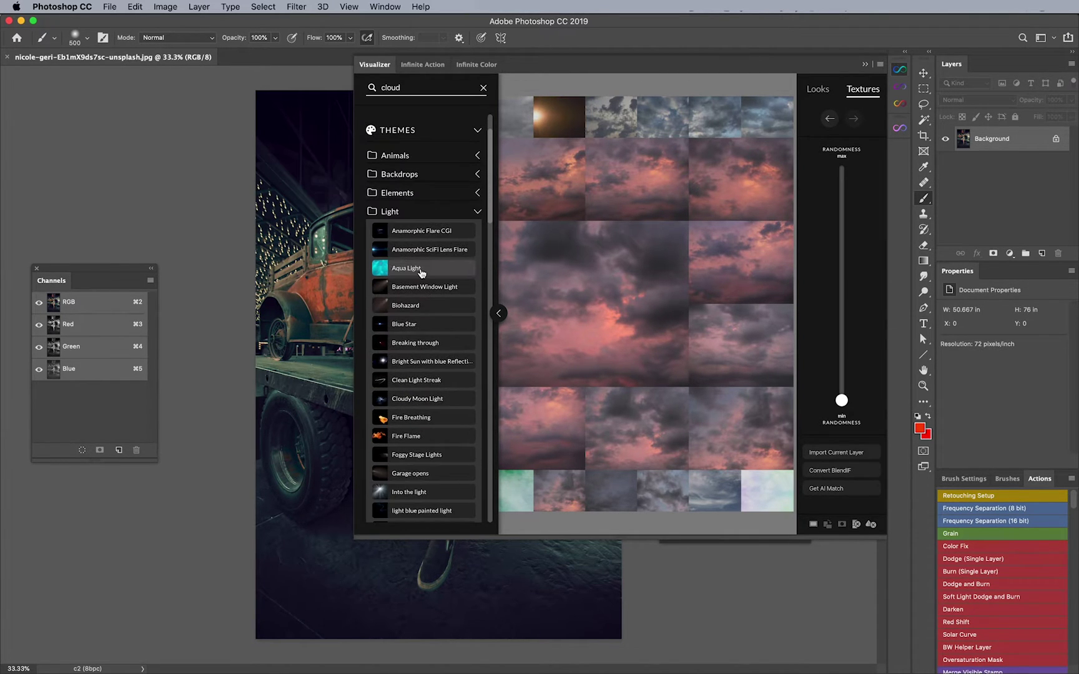
pyautogui.scroll(-10, 423, 405)
pyautogui.scroll(-10, 423, 408)
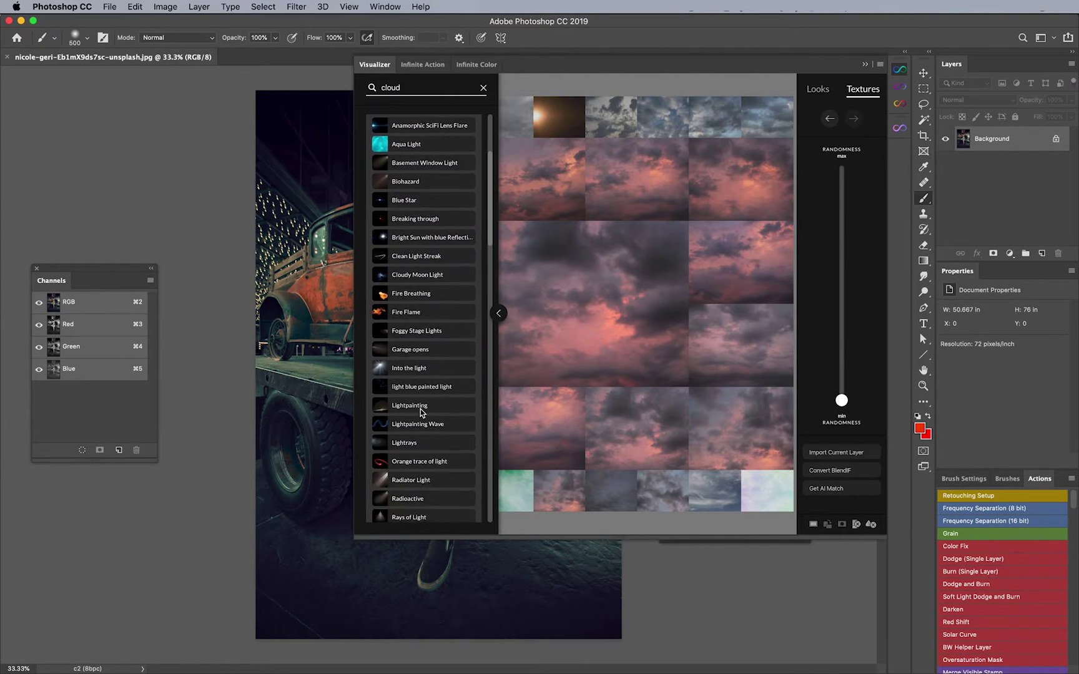
pyautogui.scroll(-10, 422, 412)
pyautogui.scroll(-5, 422, 412)
pyautogui.scroll(5, 422, 412)
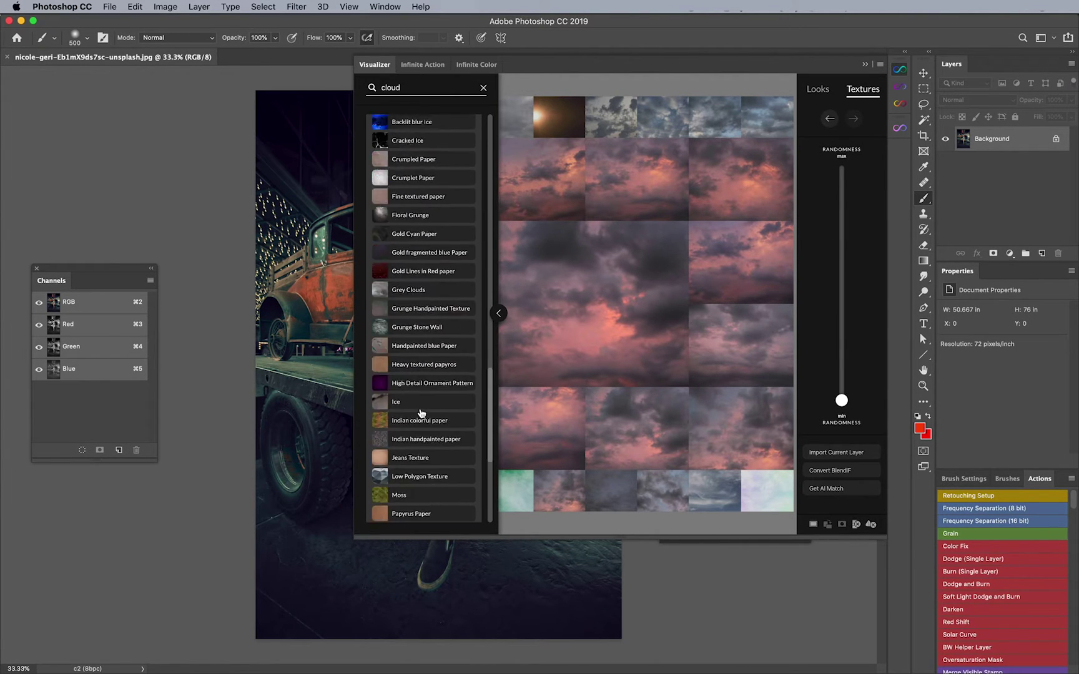
pyautogui.scroll(5, 422, 412)
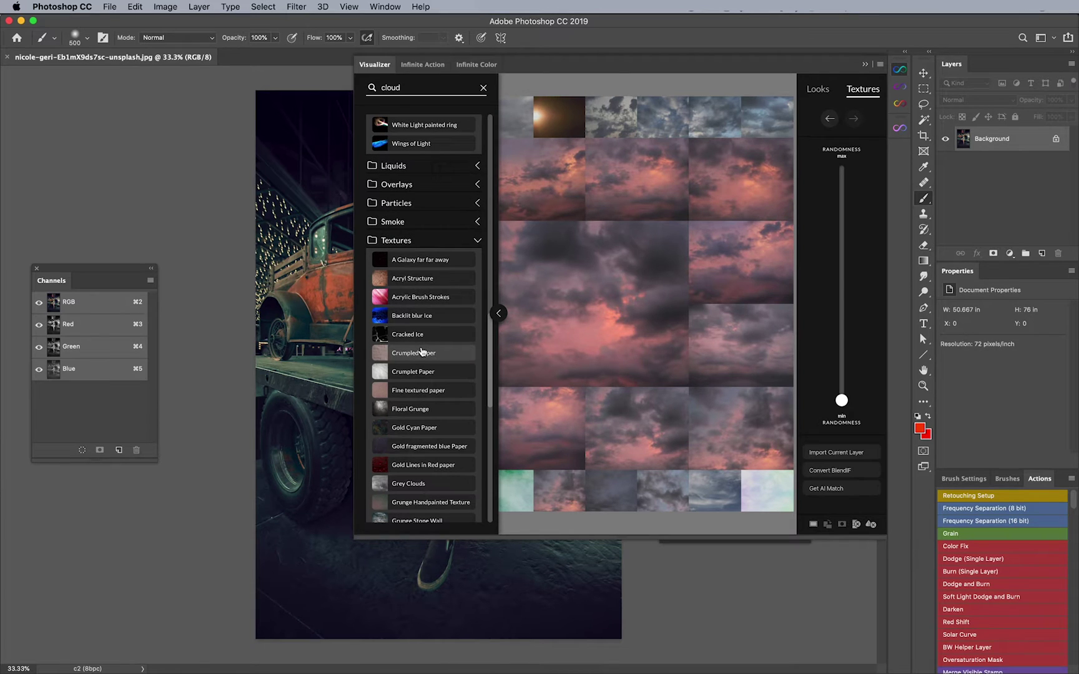
# Preview the Crumpled Paper, Fine textured paper and Grey Clouds sets, then choose a Rust texture
pyautogui.click(421, 354)
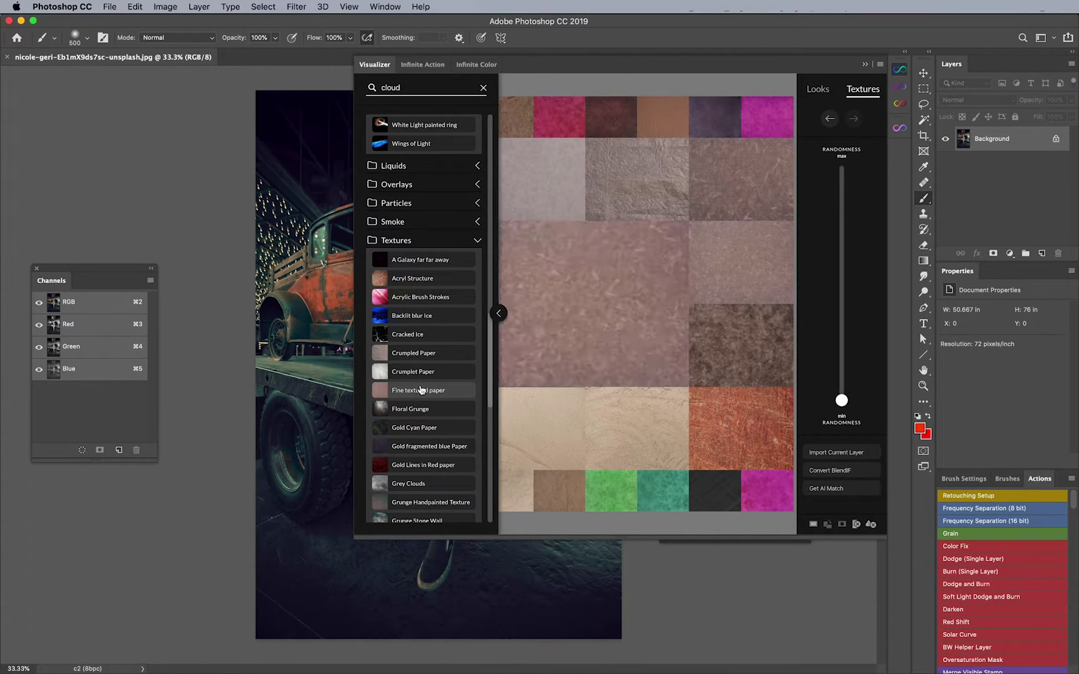
pyautogui.click(422, 390)
pyautogui.scroll(-1, 421, 391)
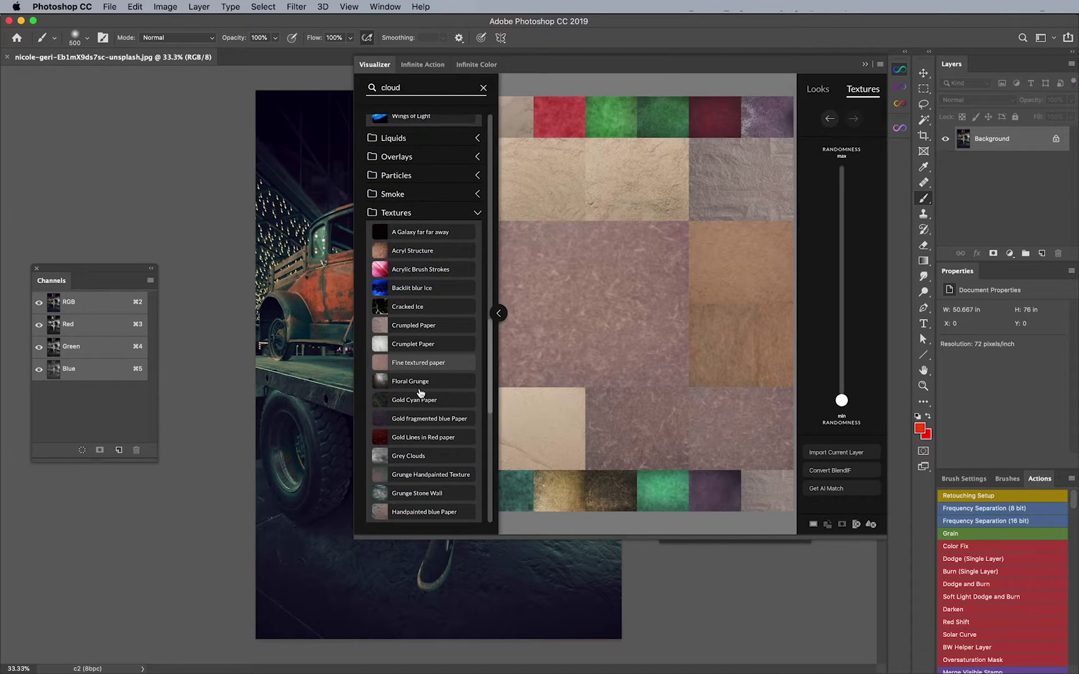
pyautogui.click(404, 456)
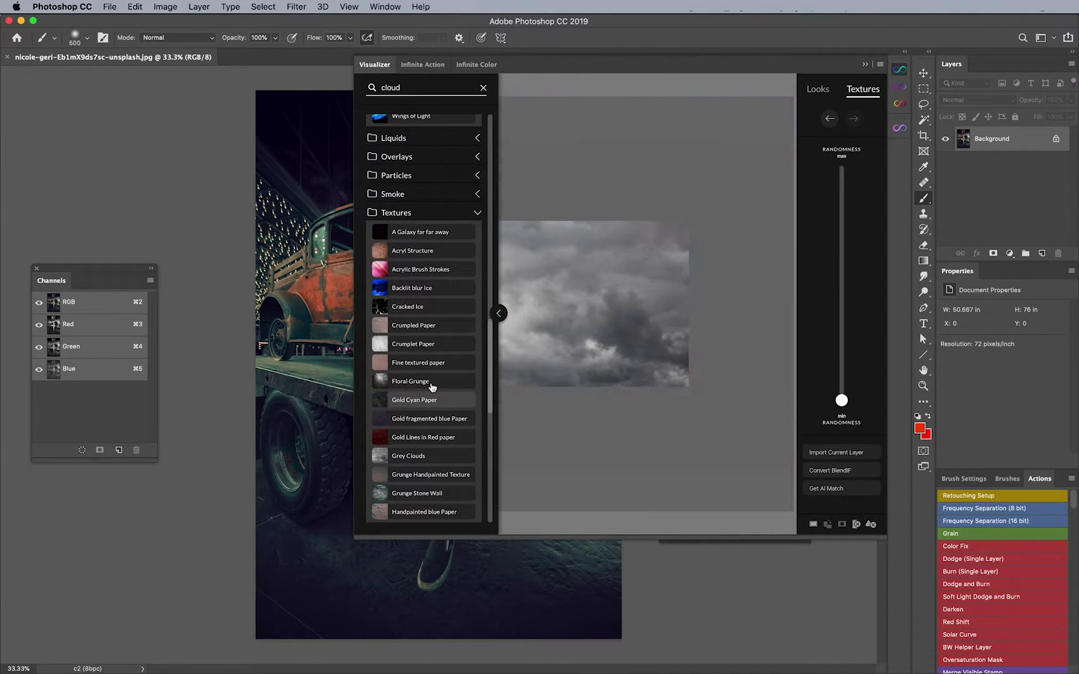
pyautogui.scroll(-3, 424, 337)
pyautogui.scroll(-2, 424, 327)
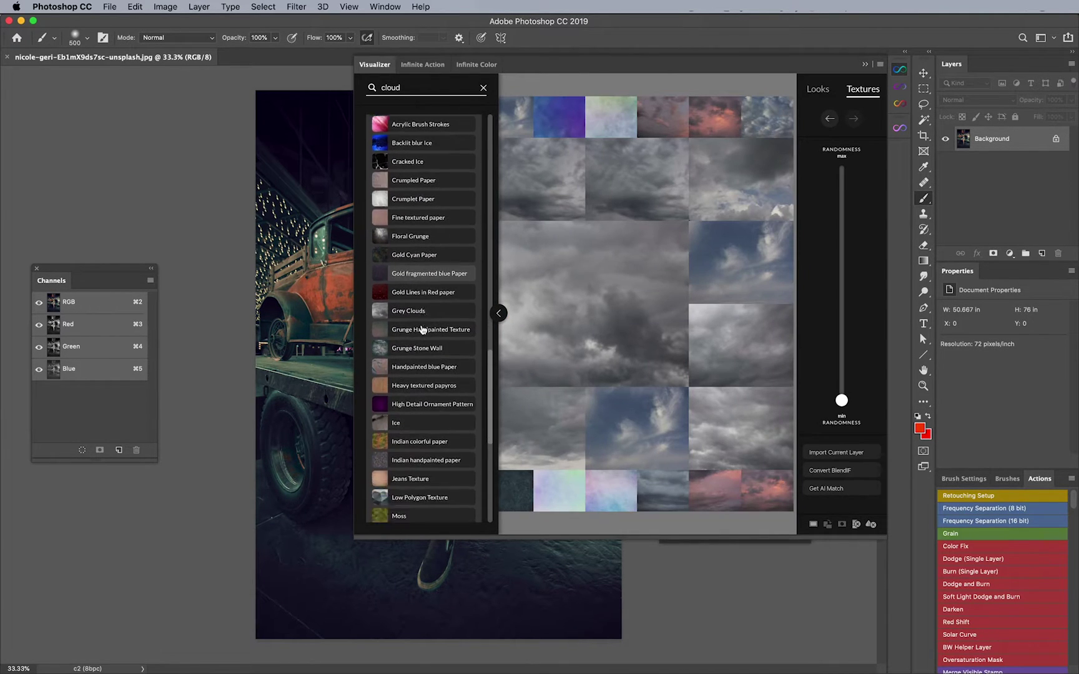
pyautogui.scroll(-2, 423, 327)
pyautogui.scroll(-2, 422, 327)
pyautogui.scroll(-1, 424, 327)
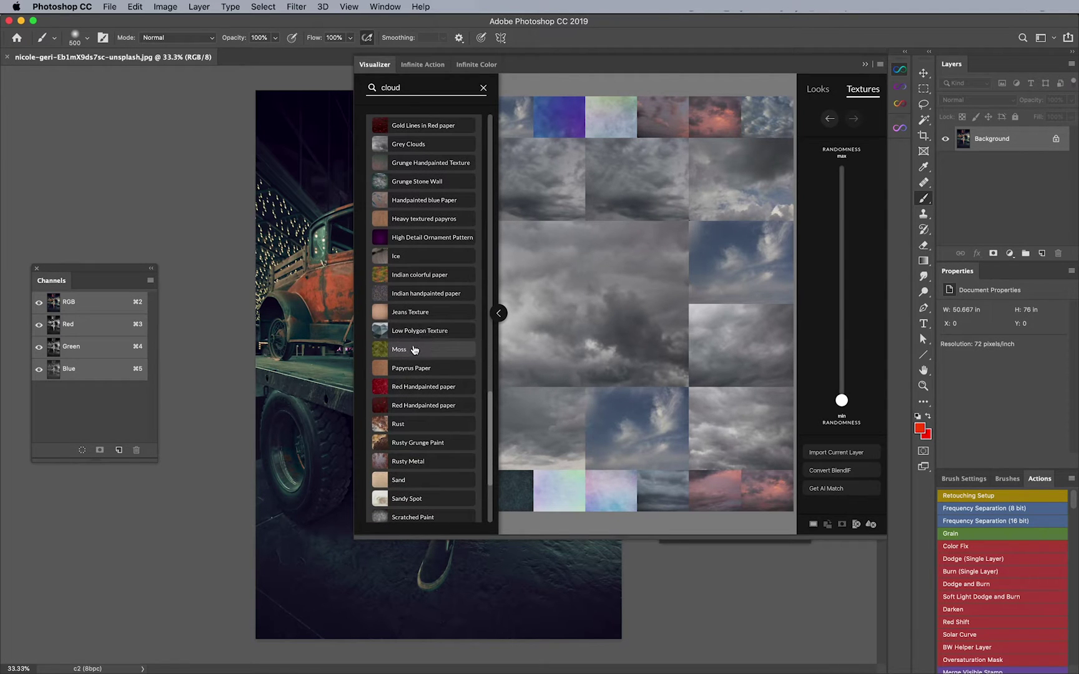
pyautogui.click(411, 367)
pyautogui.click(397, 424)
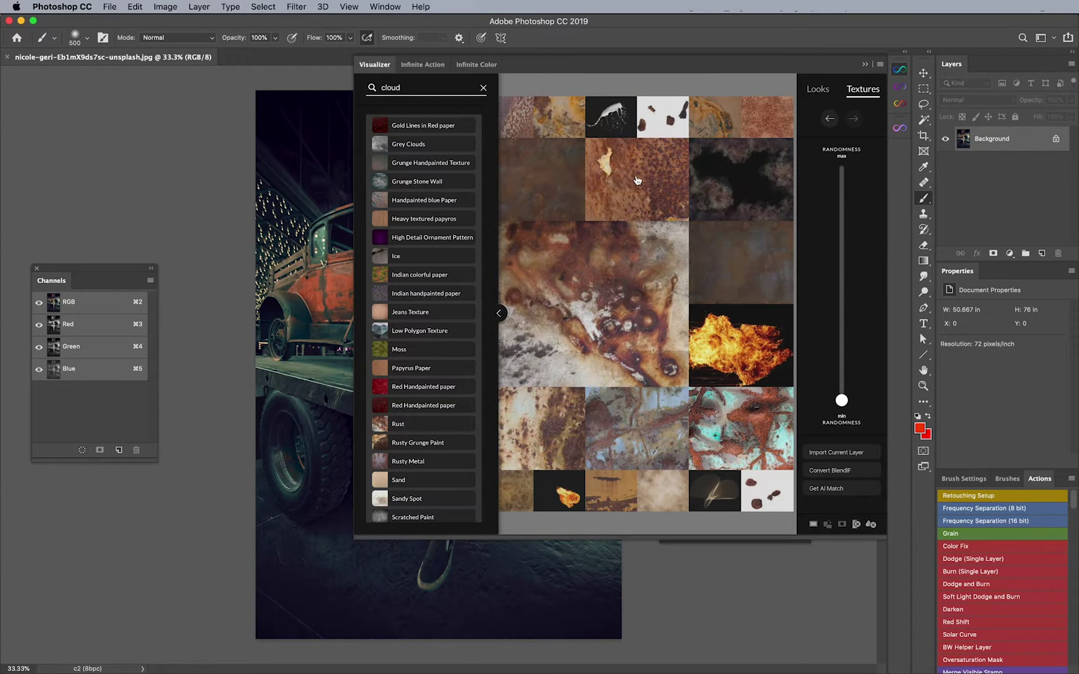
pyautogui.click(637, 179)
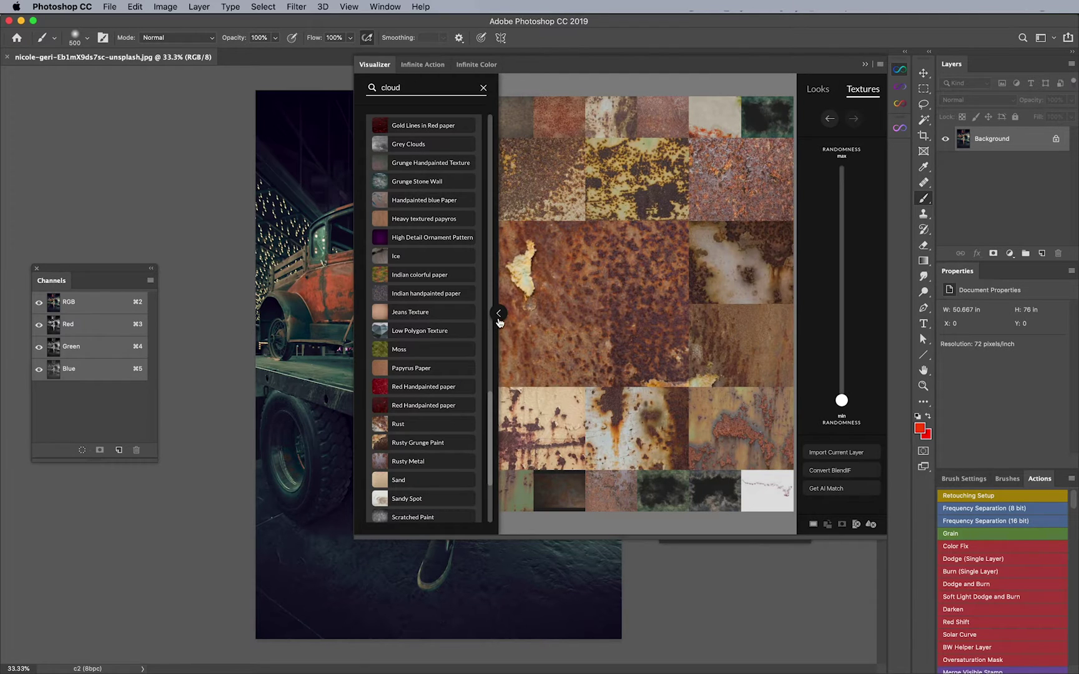
# Reshuffle the rust tiles and import the centre one as an Infinite Texture layer
pyautogui.click(498, 313)
pyautogui.moveTo(585, 304)
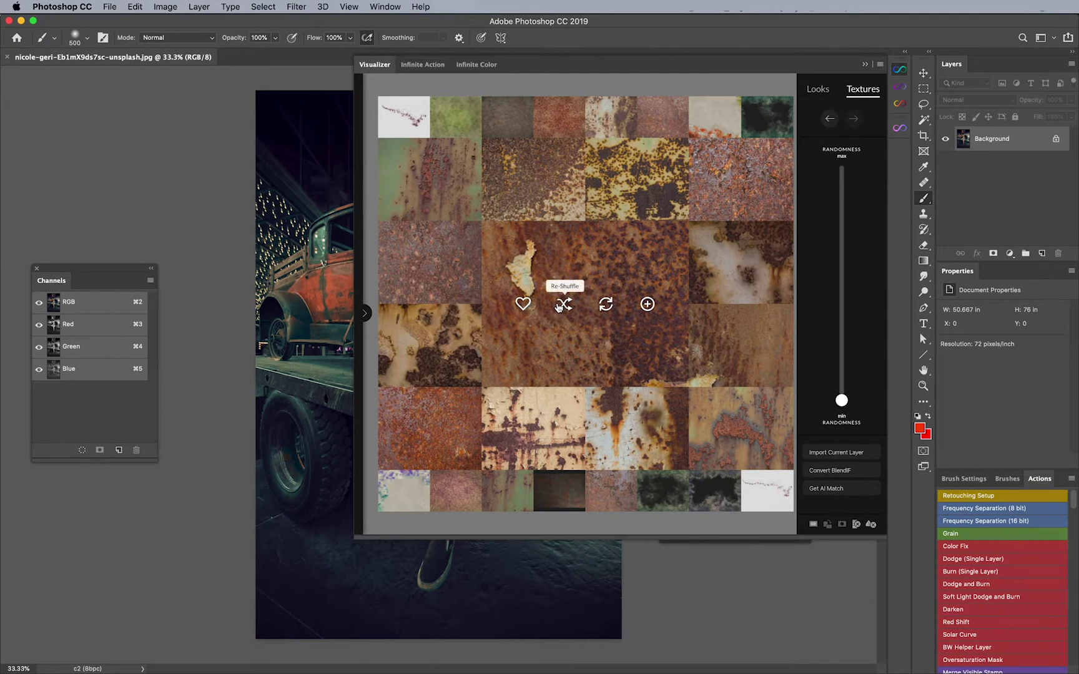
pyautogui.click(563, 304)
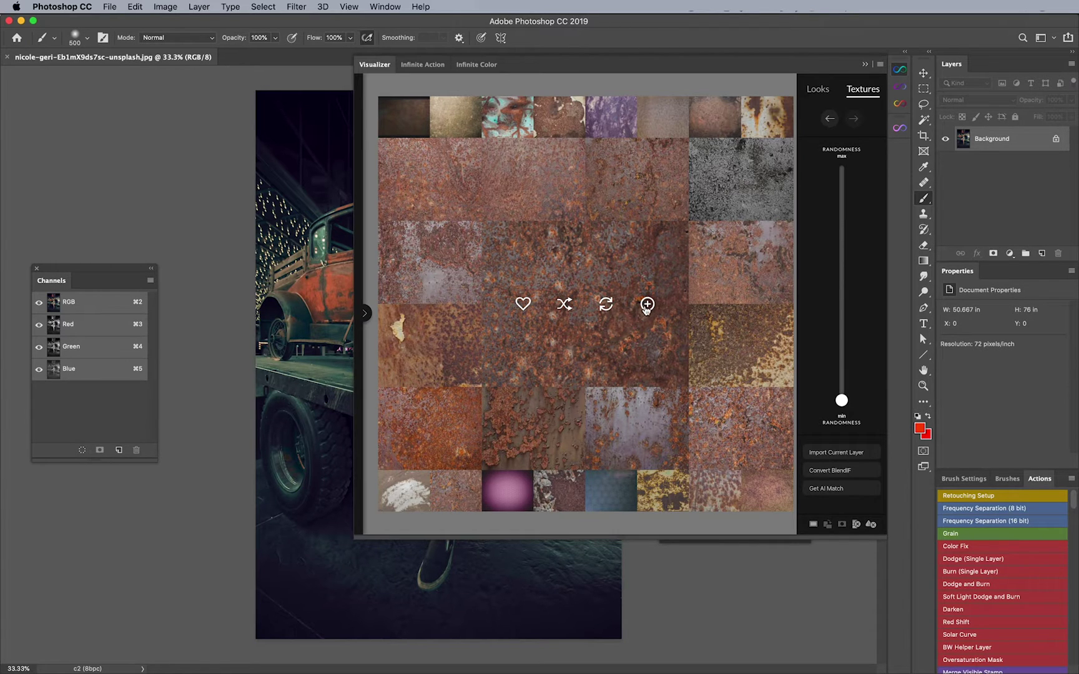
pyautogui.click(646, 305)
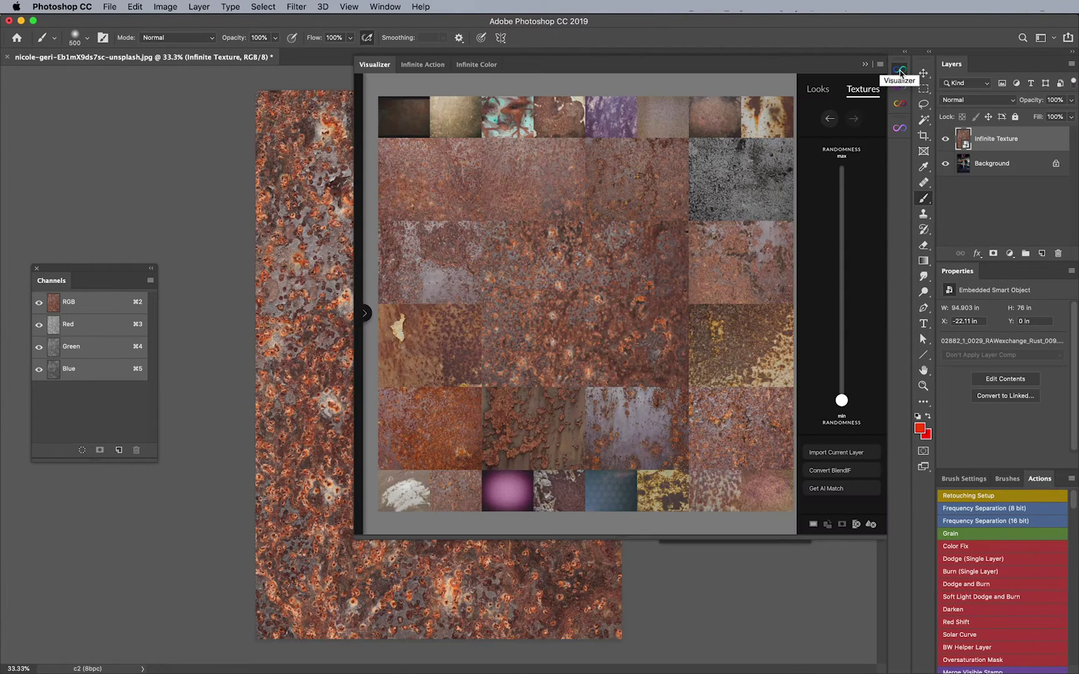
# Close the Visualizer, hide the rust texture layer, and start setting the Infinite Luma range
pyautogui.click(900, 71)
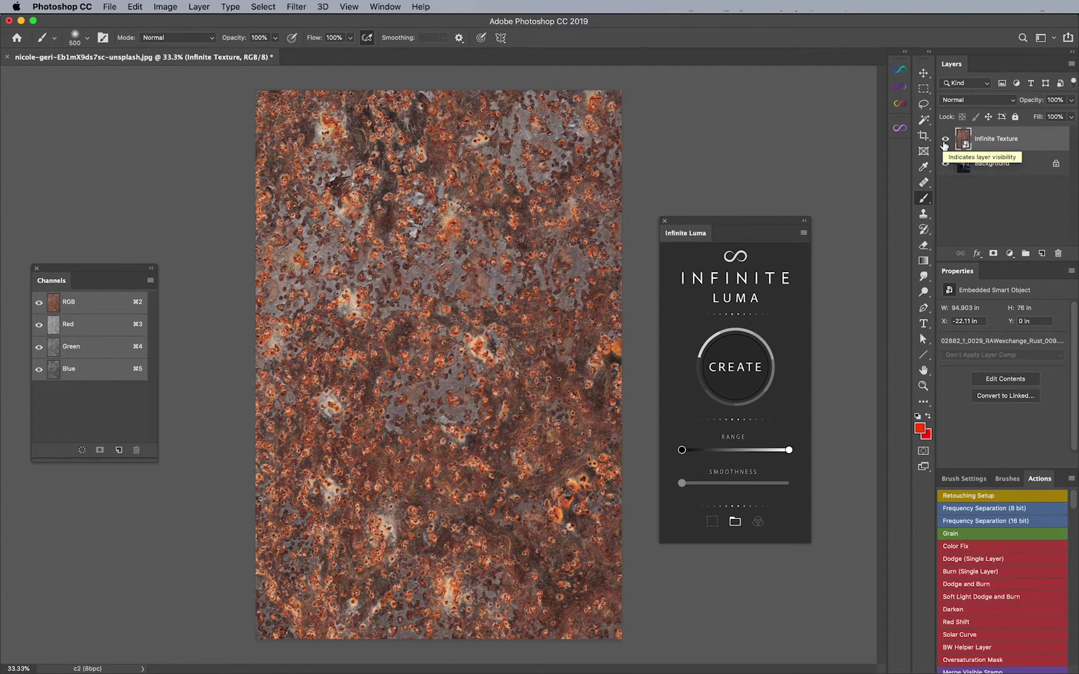
pyautogui.click(945, 139)
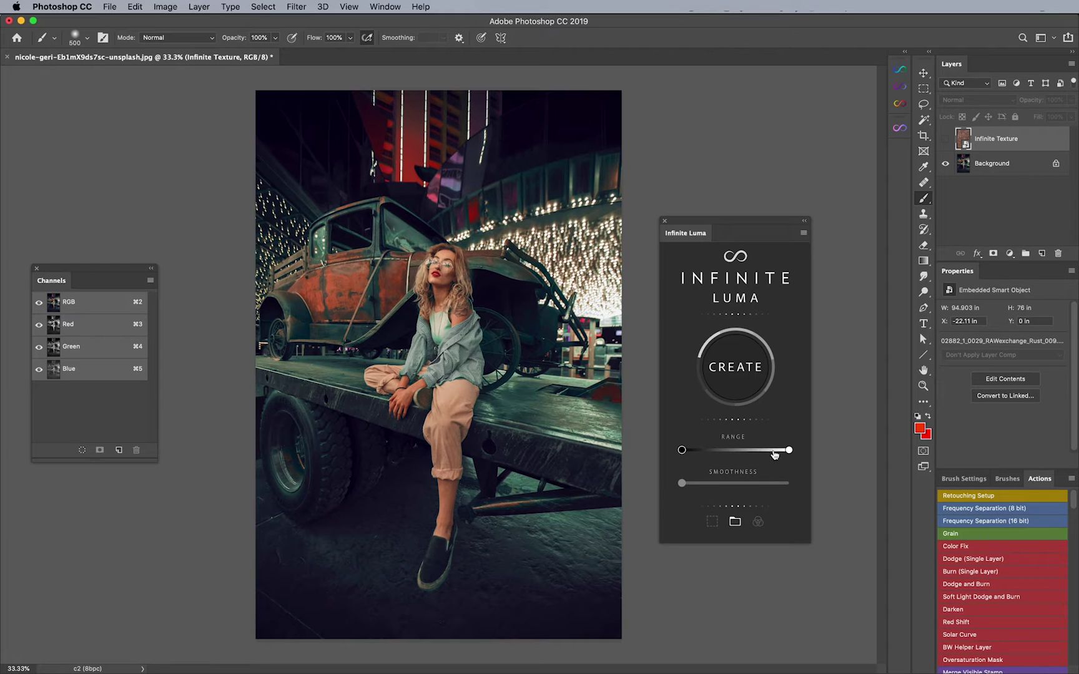
pyautogui.moveTo(787, 451)
pyautogui.mouseDown()
pyautogui.moveTo(722, 453)
pyautogui.moveTo(788, 451)
pyautogui.mouseUp()
# Refine the Infinite Luma range handles and Smoothness, then create the ILP Shadows group
pyautogui.moveTo(719, 451); pyautogui.dragTo(731, 452)
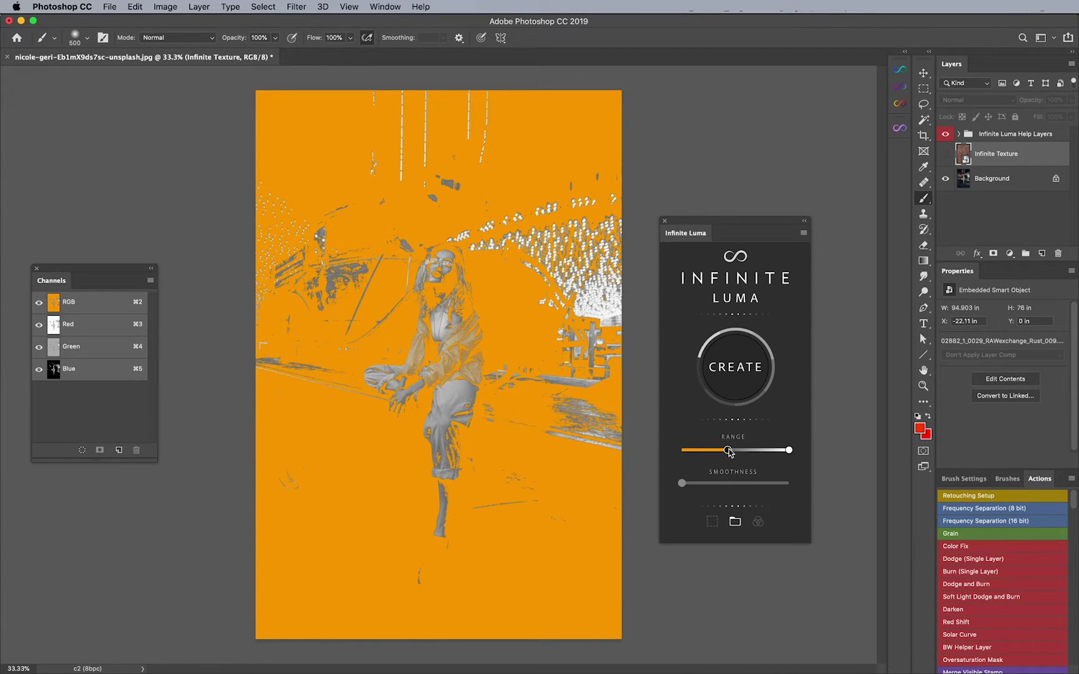
pyautogui.moveTo(729, 453); pyautogui.dragTo(706, 454)
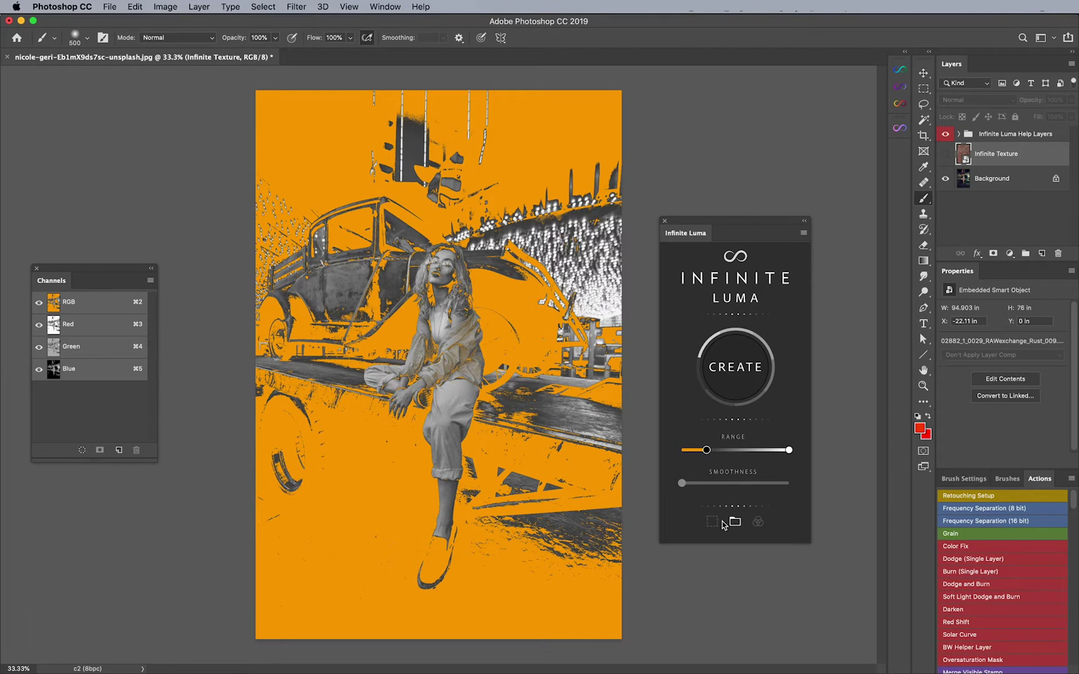
pyautogui.moveTo(682, 483); pyautogui.dragTo(700, 485)
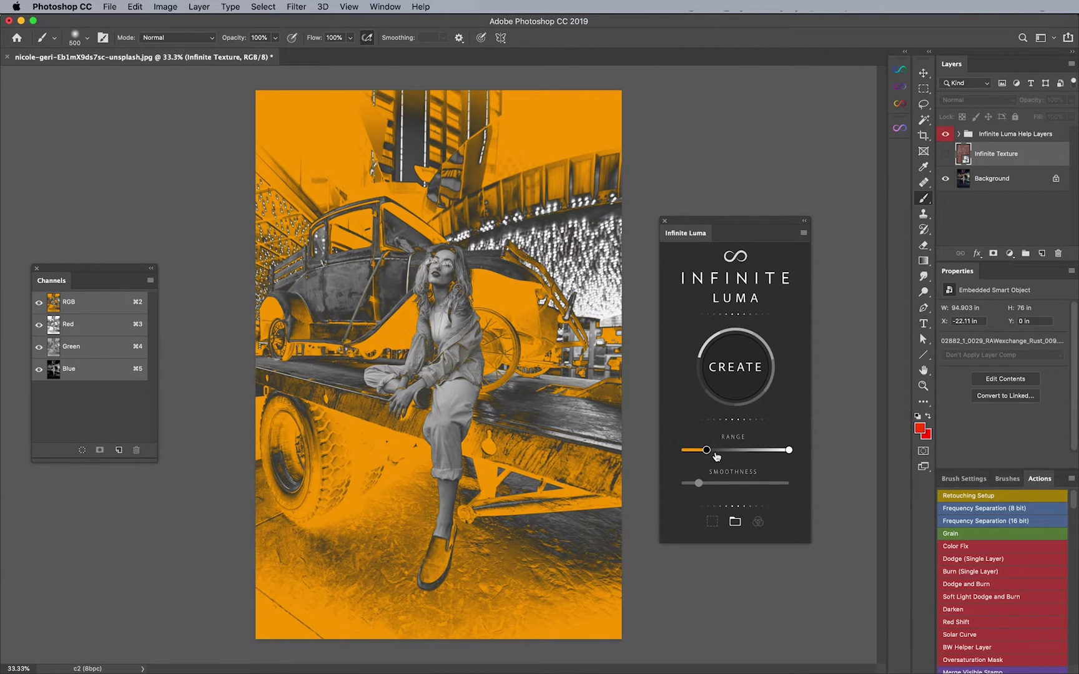
pyautogui.moveTo(707, 450)
pyautogui.mouseDown()
pyautogui.moveTo(716, 452)
pyautogui.moveTo(706, 452)
pyautogui.mouseUp()
pyautogui.click(735, 377)
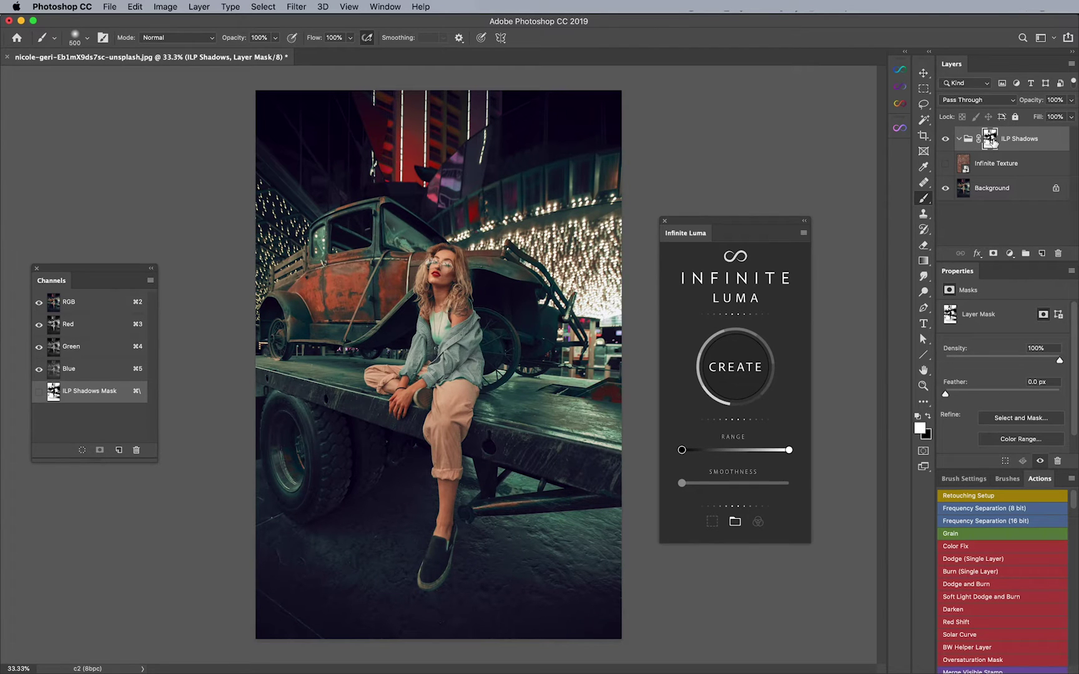
pyautogui.keyDown('alt'); pyautogui.click(990, 141); pyautogui.keyUp('alt')
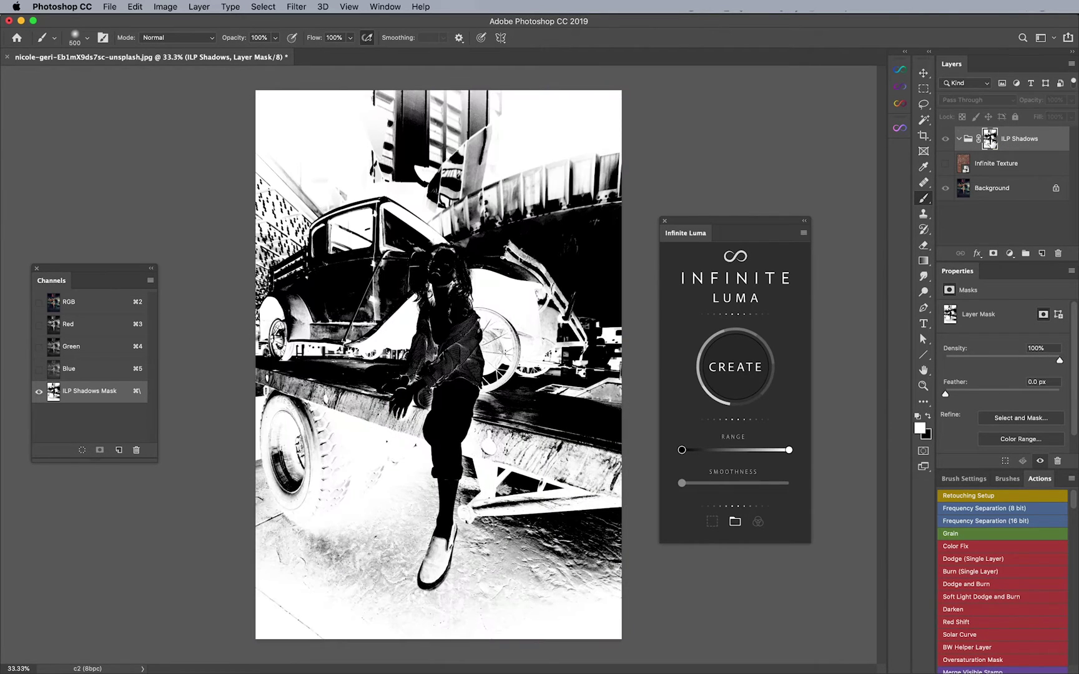
pyautogui.press('z')
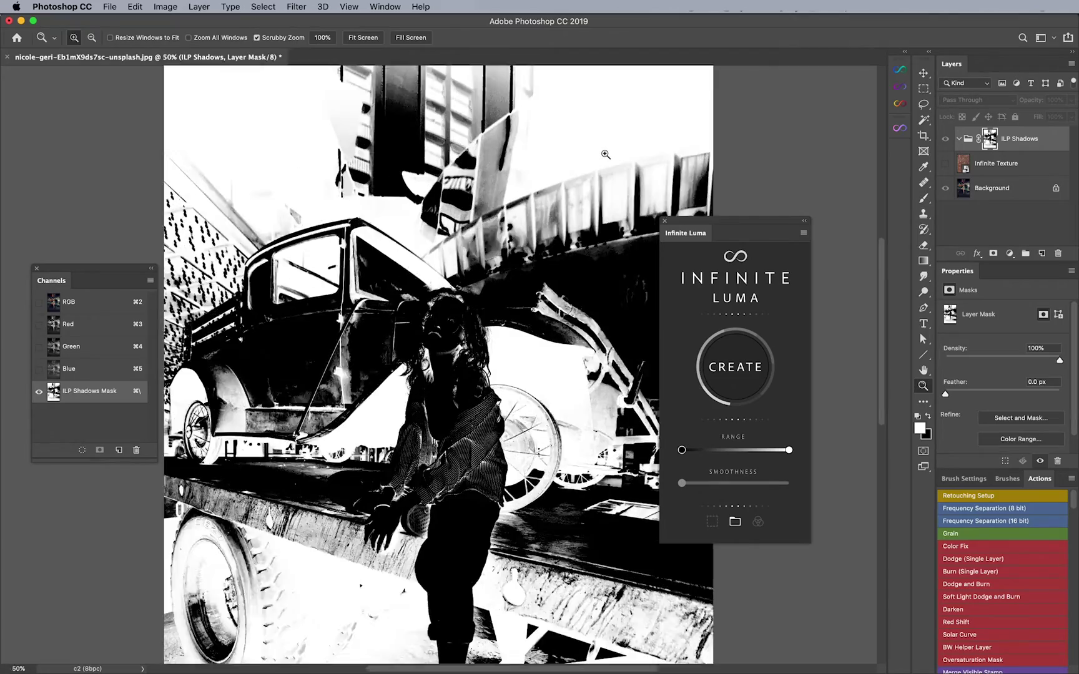
pyautogui.moveTo(603, 142)
pyautogui.mouseDown()
pyautogui.moveTo(604, 155)
pyautogui.moveTo(539, 217)
pyautogui.moveTo(443, 384)
pyautogui.moveTo(368, 480)
pyautogui.moveTo(337, 501)
pyautogui.mouseUp()
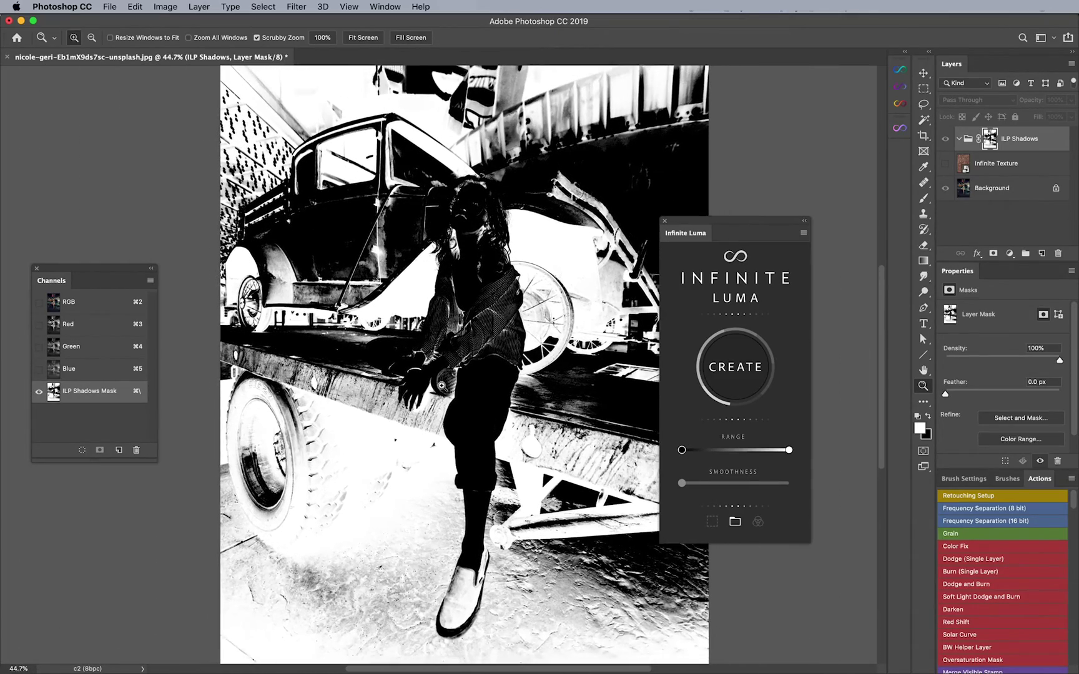
pyautogui.press('b')
pyautogui.click(968, 142)
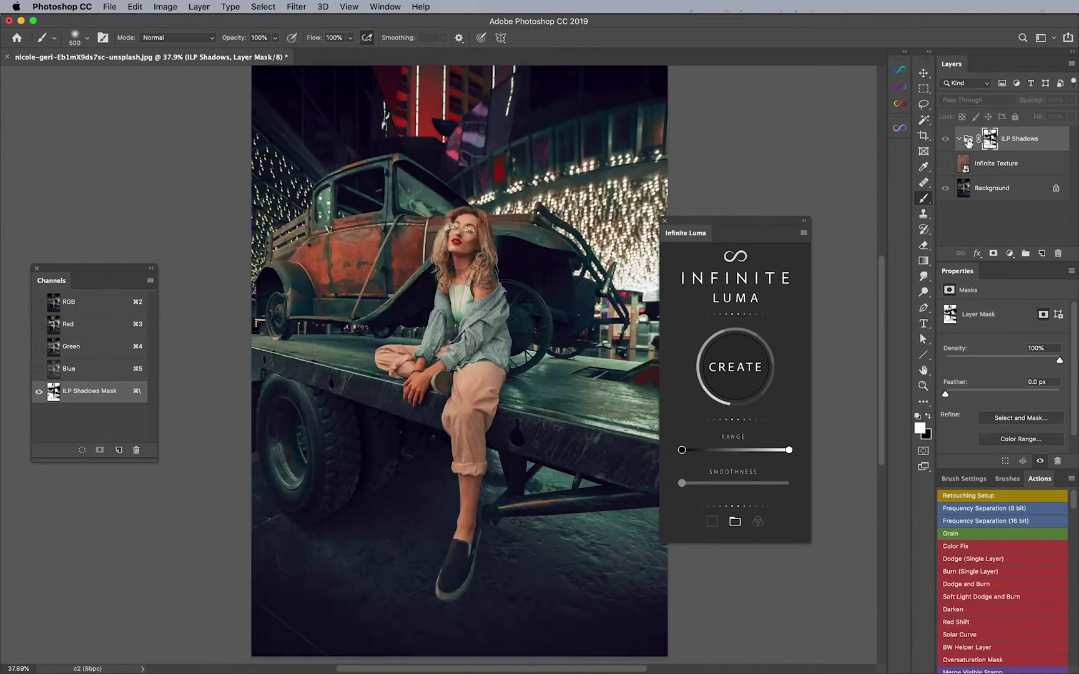
# Move the rust texture into ILP Shadows, make it visible, and lower its opacity
pyautogui.click(1002, 164)
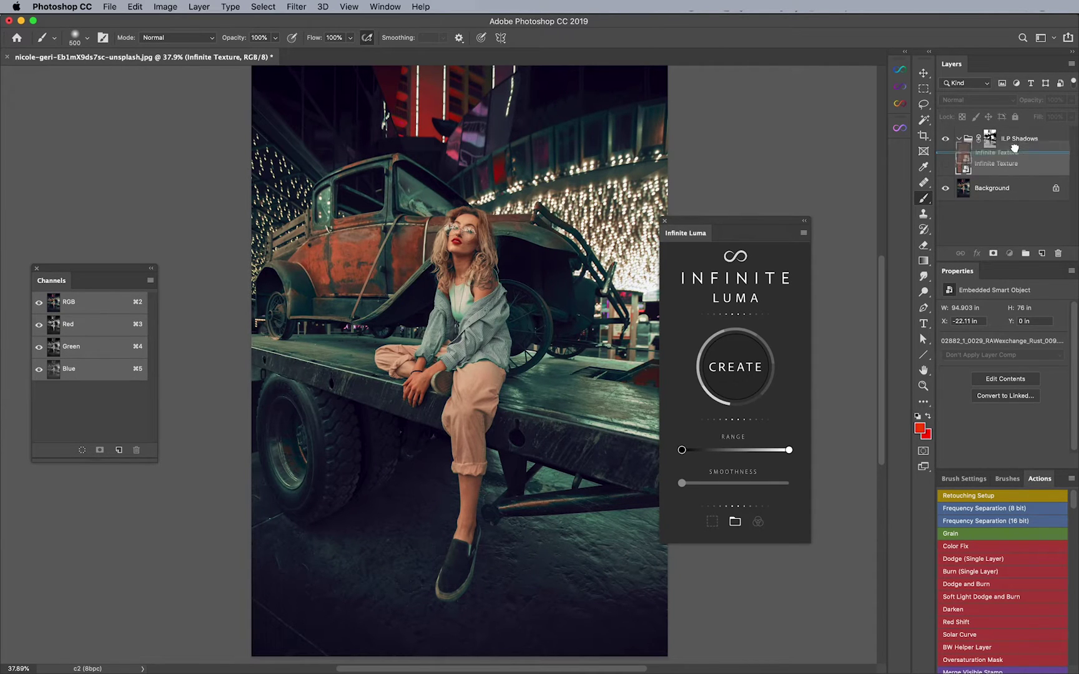
pyautogui.moveTo(1003, 164); pyautogui.dragTo(1003, 150)
pyautogui.click(945, 165)
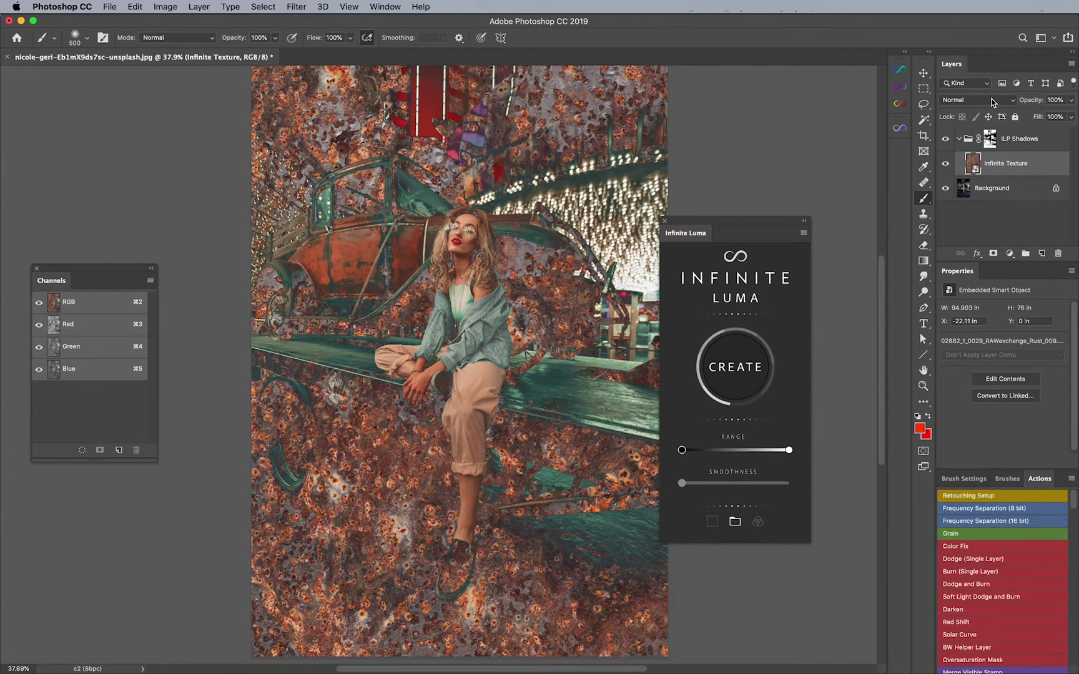
pyautogui.moveTo(1026, 103); pyautogui.dragTo(991, 110)
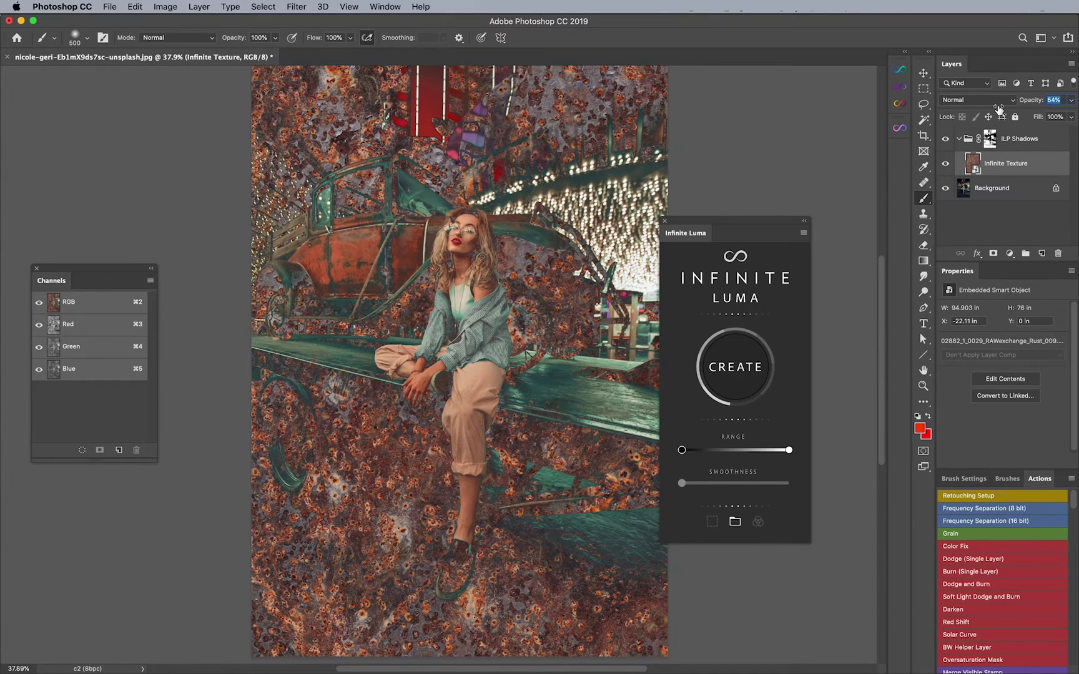
pyautogui.moveTo(990, 110); pyautogui.dragTo(973, 116)
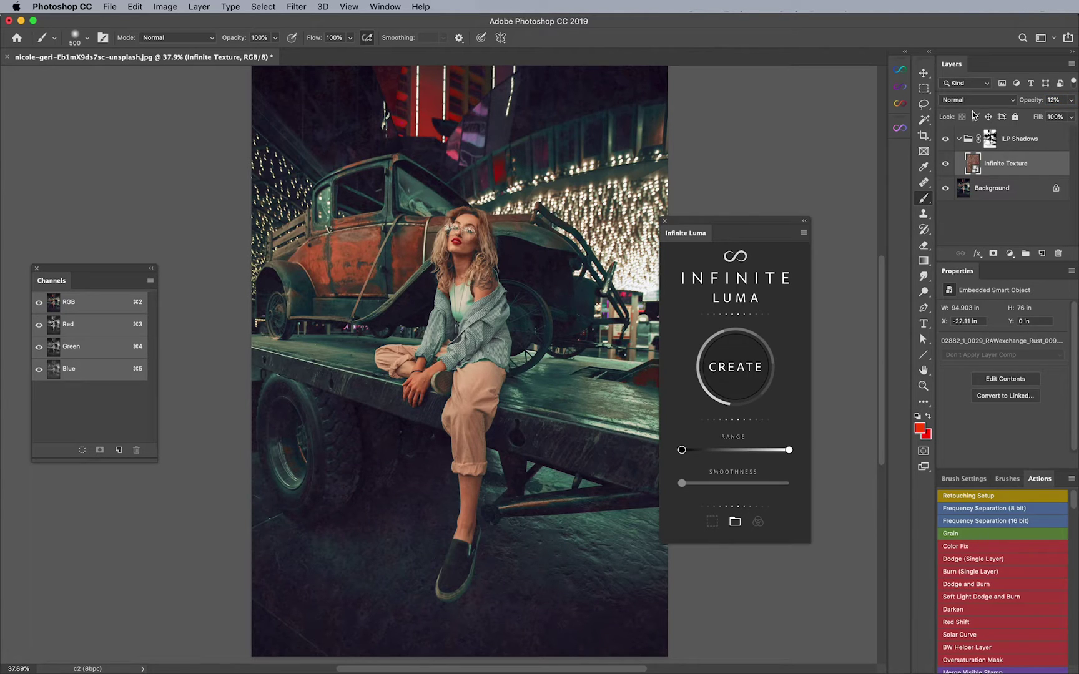
pyautogui.click(946, 164)
# Set the rust texture to Luminosity blend mode at 10% opacity
pyautogui.click(978, 99)
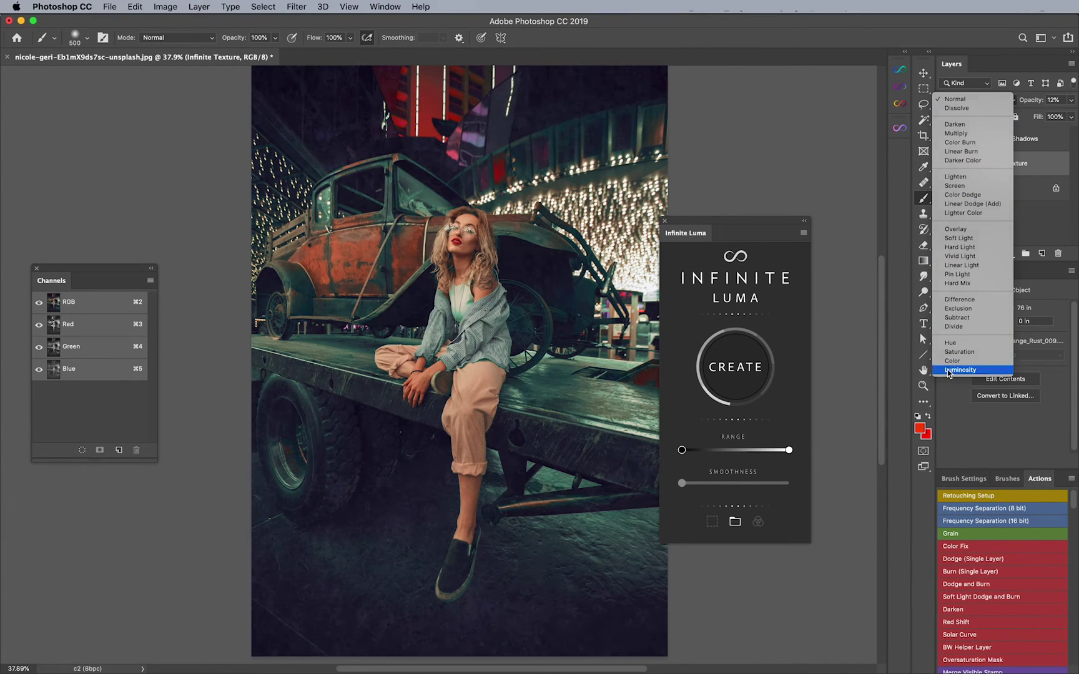
pyautogui.click(950, 372)
pyautogui.click(945, 164)
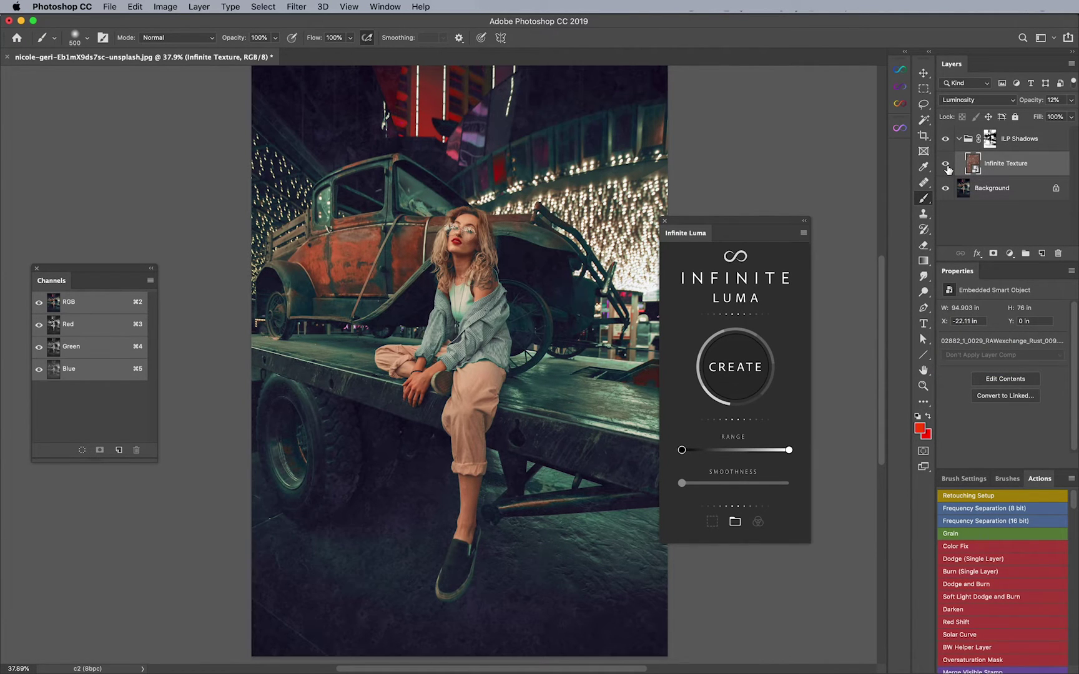
pyautogui.click(945, 164)
pyautogui.click(946, 164)
pyautogui.click(945, 164)
pyautogui.moveTo(1042, 103); pyautogui.dragTo(1038, 102)
pyautogui.press('Return')
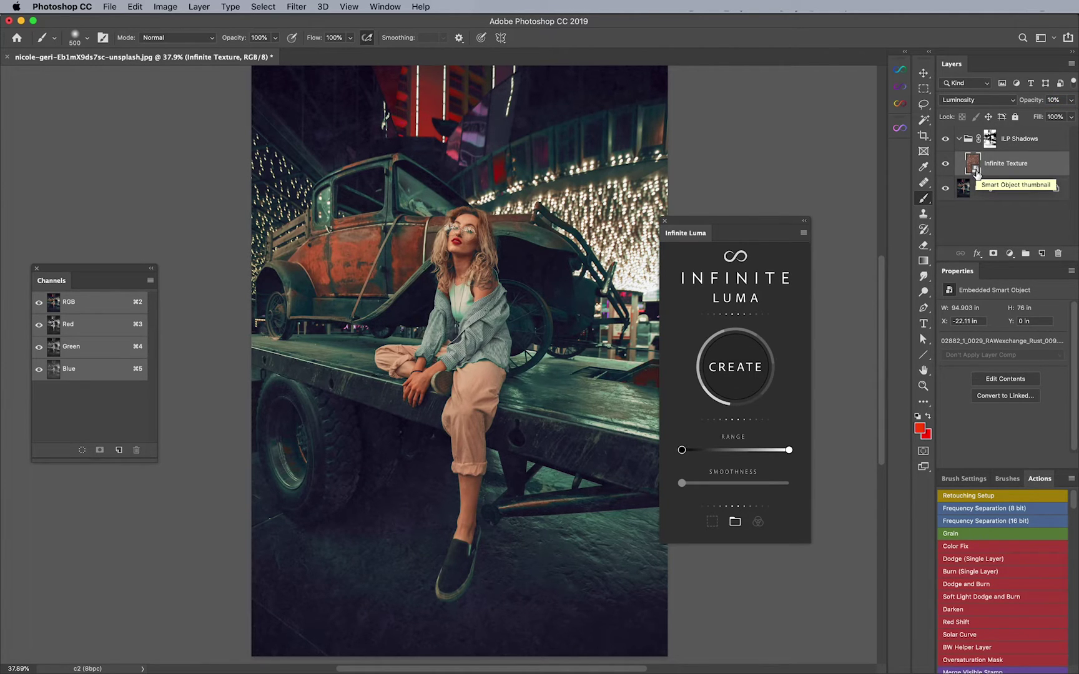
pyautogui.click(295, 6)
pyautogui.moveTo(375, 150)
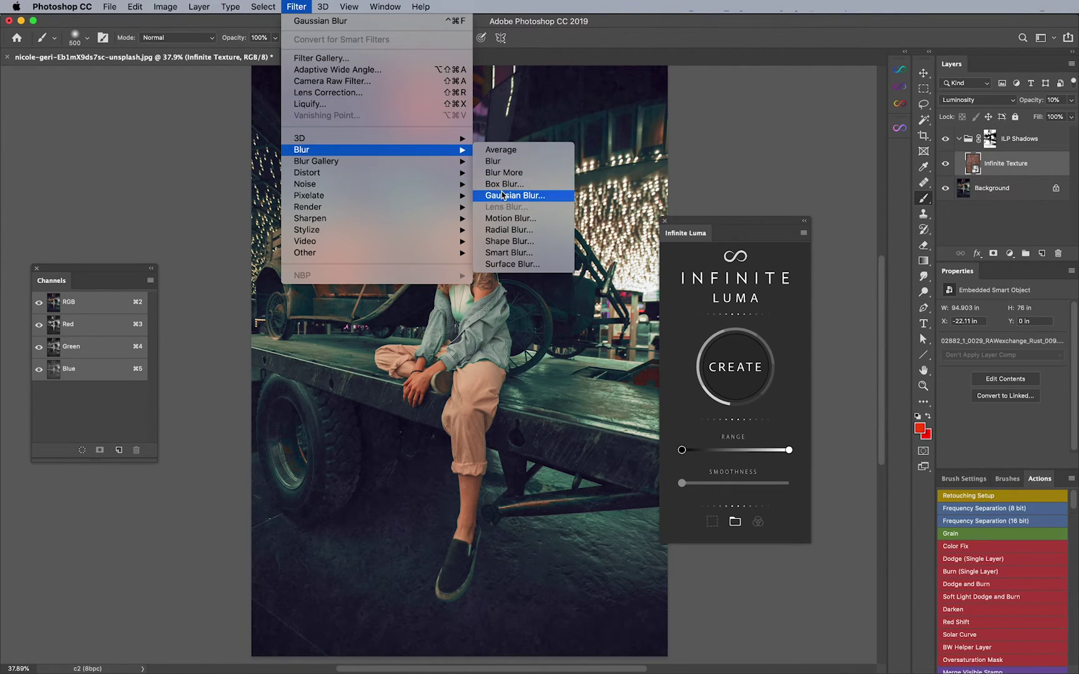
# Apply a Gaussian Blur to the rust texture, then revise its radius down to 4.2 pixels
pyautogui.click(515, 195)
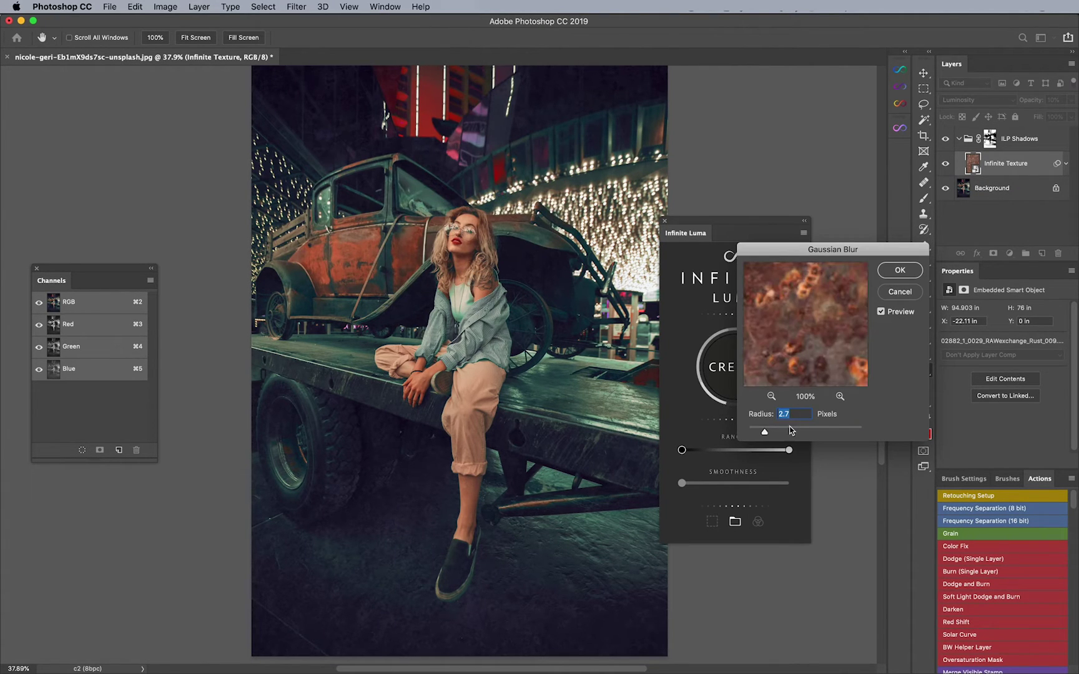
pyautogui.moveTo(764, 431); pyautogui.dragTo(791, 432)
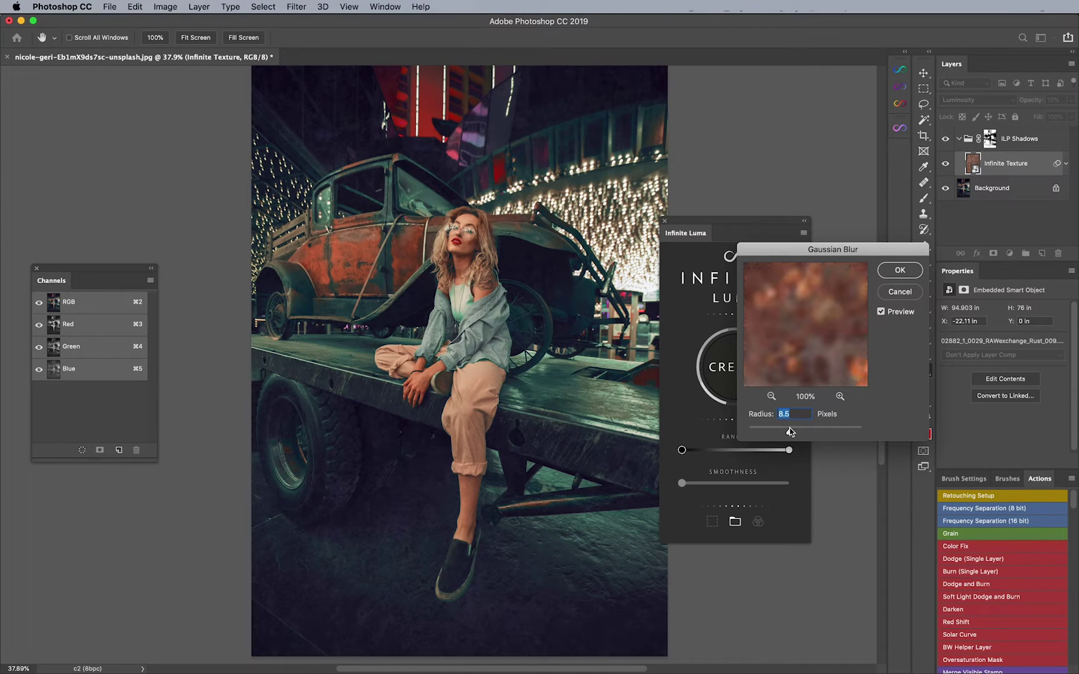
pyautogui.click(900, 270)
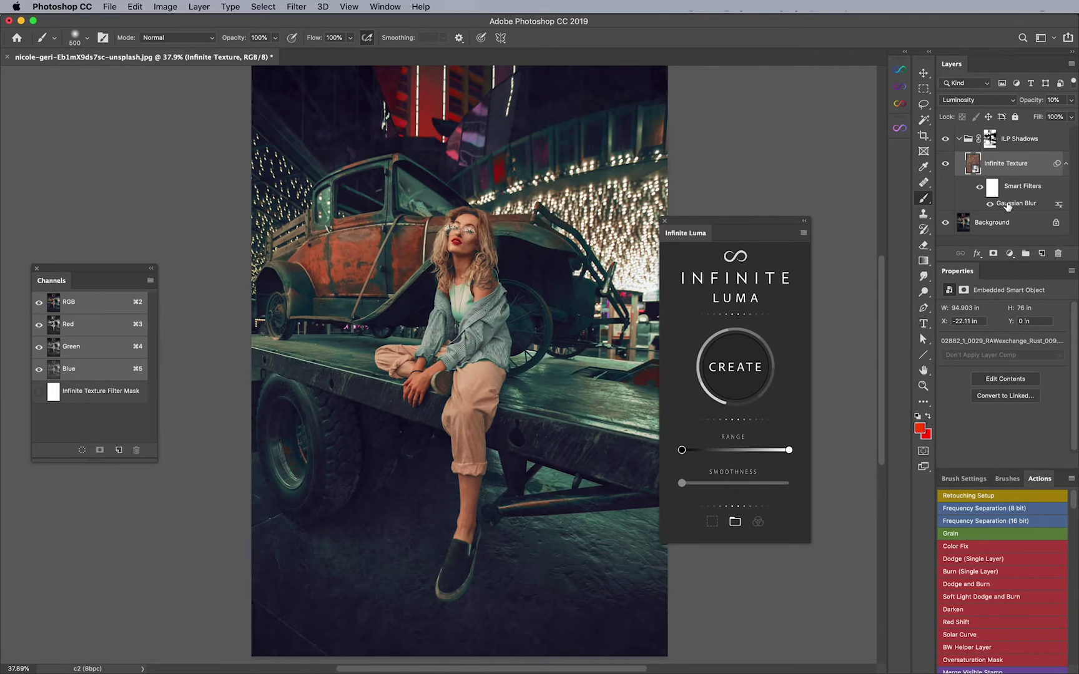
pyautogui.doubleClick(1005, 206)
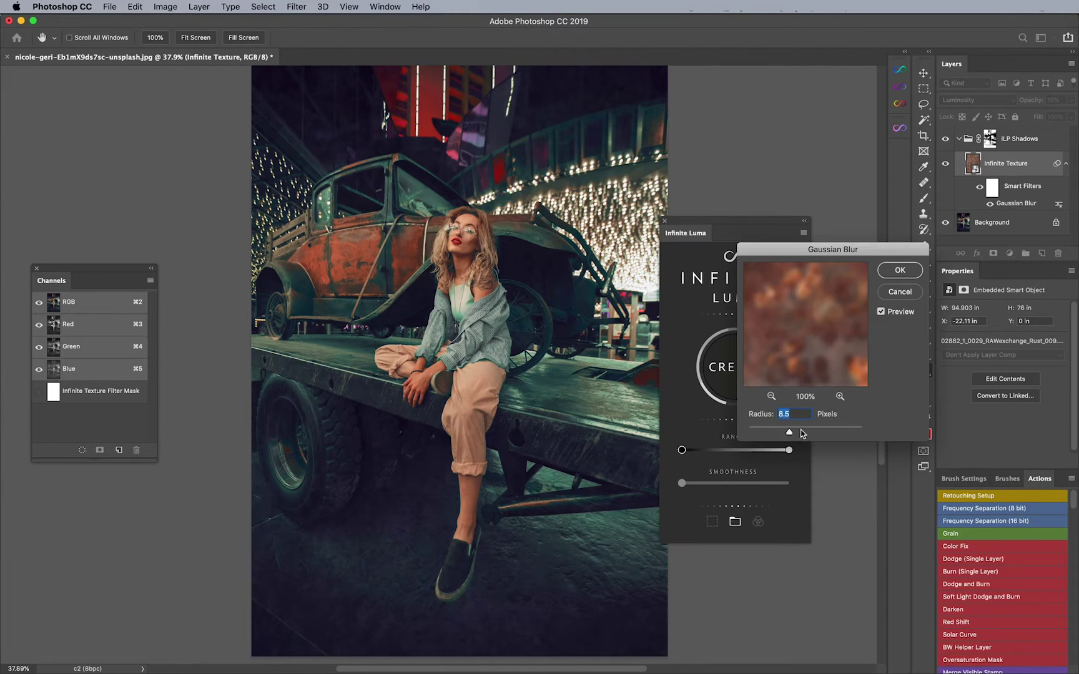
pyautogui.click(899, 270)
# Zoom in on the woman and truck bed, and compare the image with and without the texture
pyautogui.press('z')
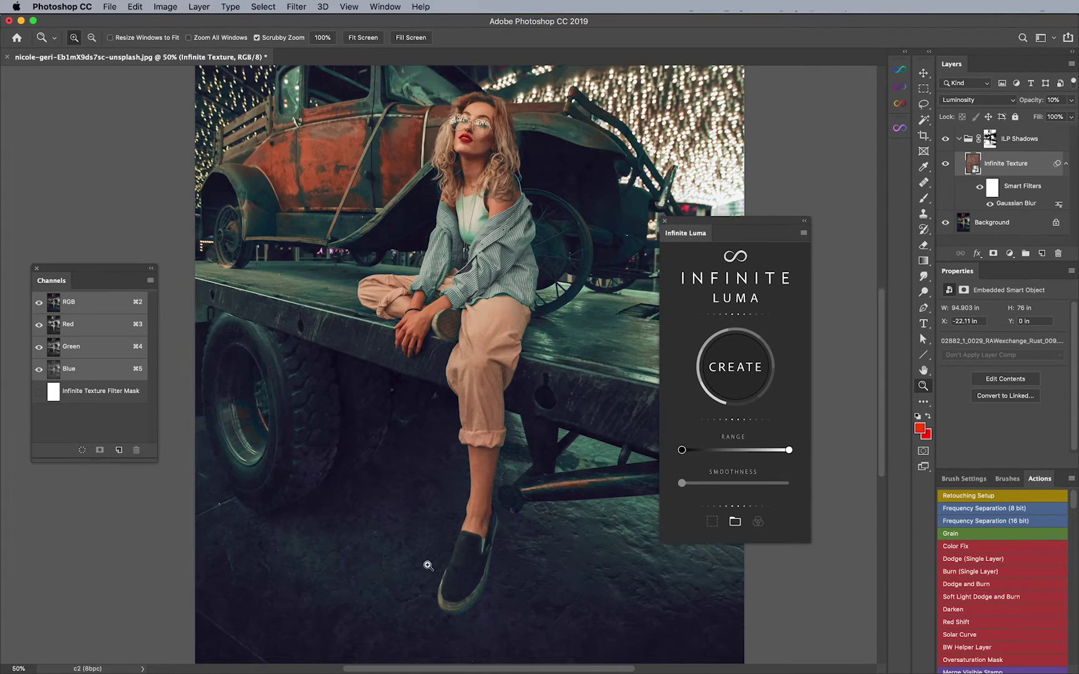
pyautogui.moveTo(448, 531); pyautogui.dragTo(428, 565)
pyautogui.press('b')
pyautogui.moveTo(434, 139)
pyautogui.keyDown('space'); pyautogui.mouseDown()
pyautogui.moveTo(418, 484)
pyautogui.moveTo(438, 127)
pyautogui.mouseUp(); pyautogui.keyUp('space')
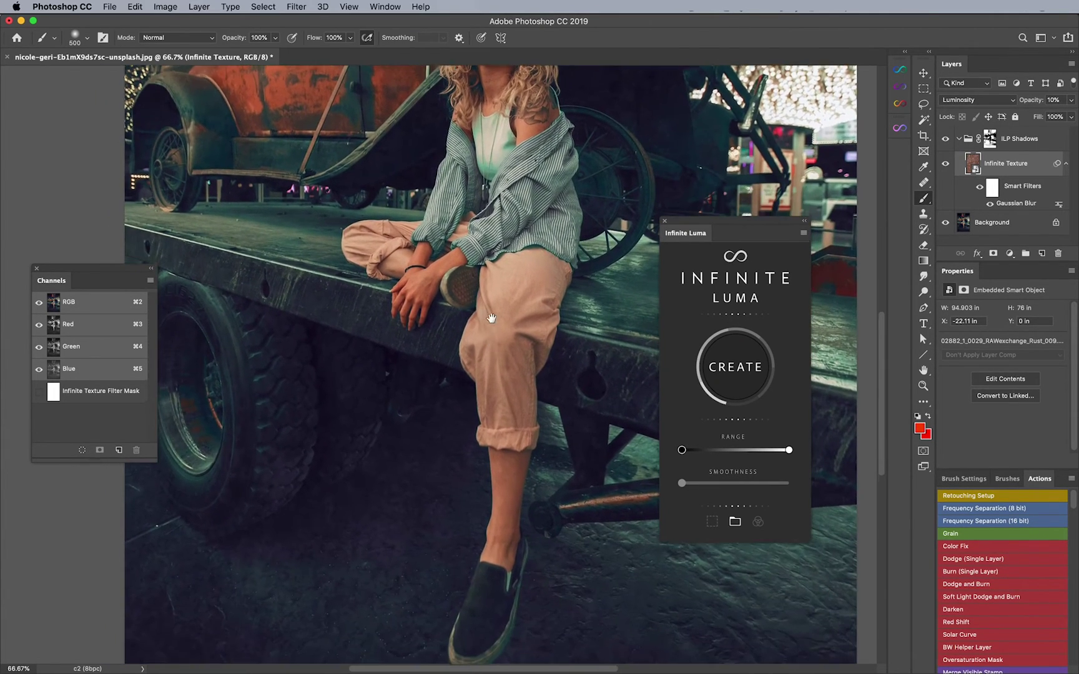
pyautogui.keyDown('space'); pyautogui.moveTo(506, 422); pyautogui.dragTo(493, 222); pyautogui.keyUp('space')
pyautogui.click(945, 163)
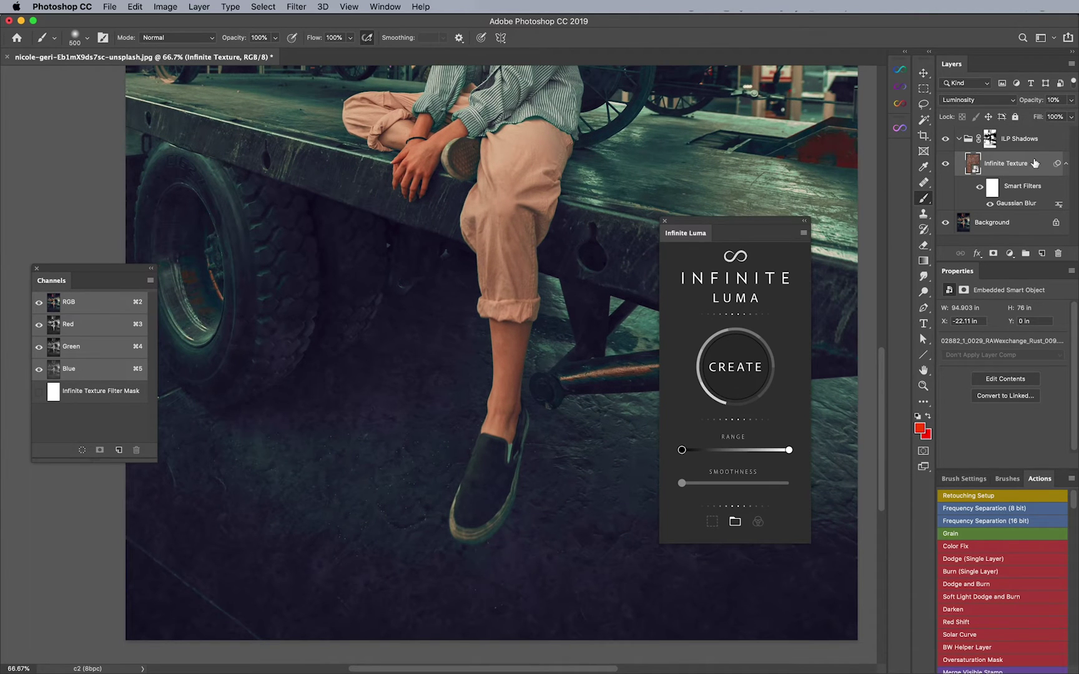
# Add a Curves adjustment and pull its midpoint down to darken
pyautogui.click(1010, 253)
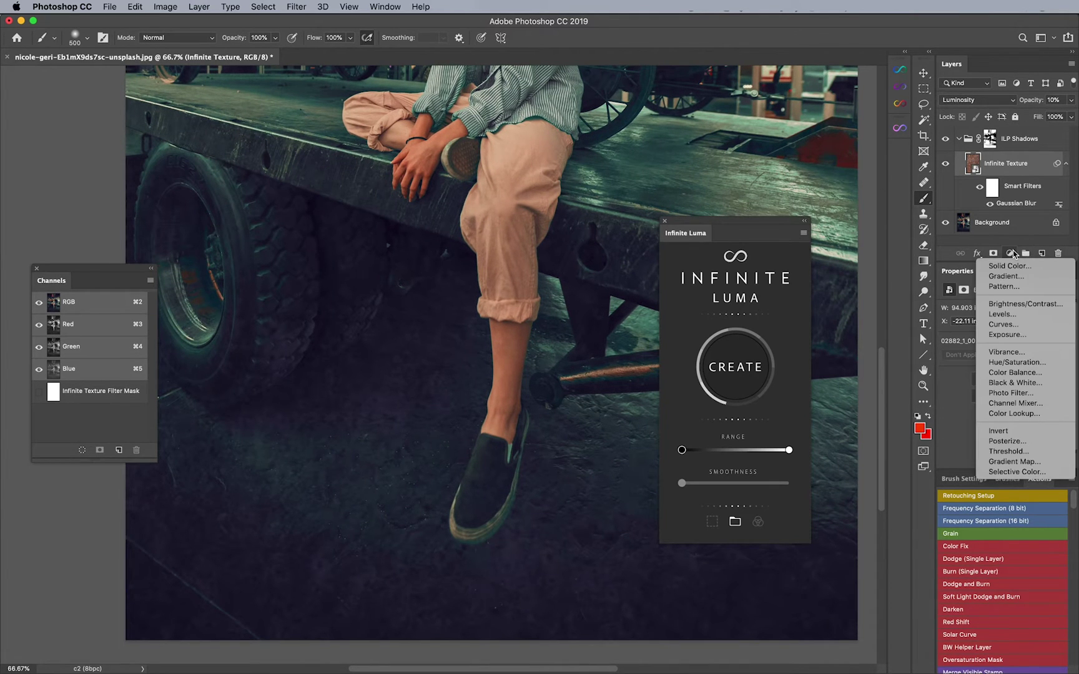
pyautogui.click(1011, 325)
pyautogui.moveTo(1011, 375); pyautogui.dragTo(1015, 389)
pyautogui.press('super+0')
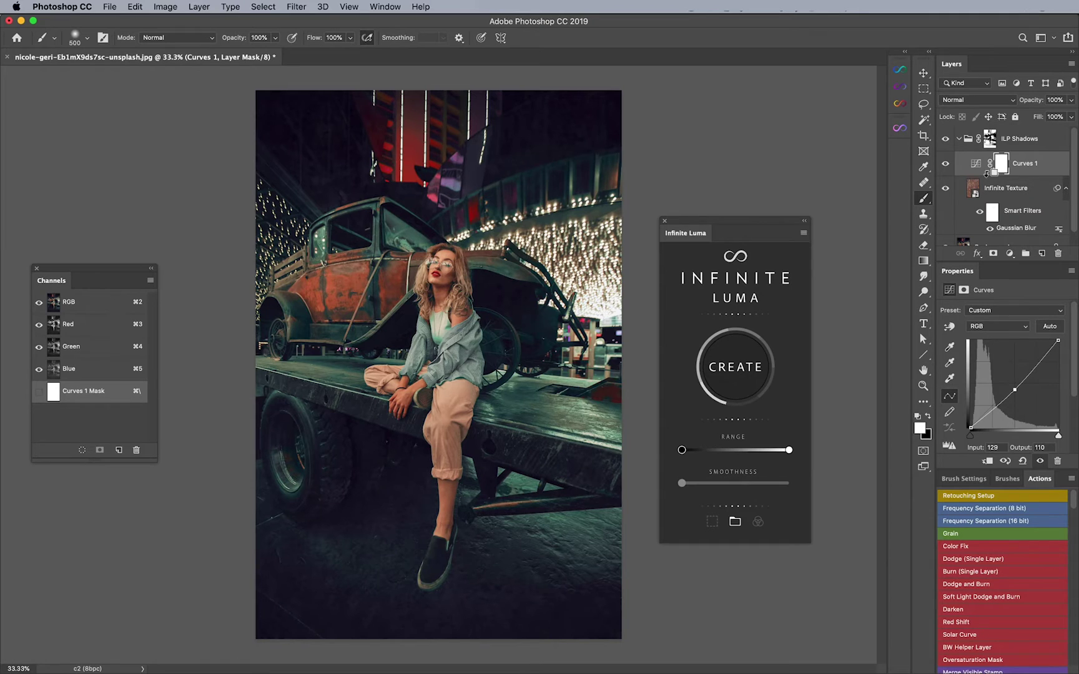
# Fine-tune the curve point to Input 133 / Output 110, then select the ILP Shadows mask
pyautogui.click(945, 164)
pyautogui.click(986, 163)
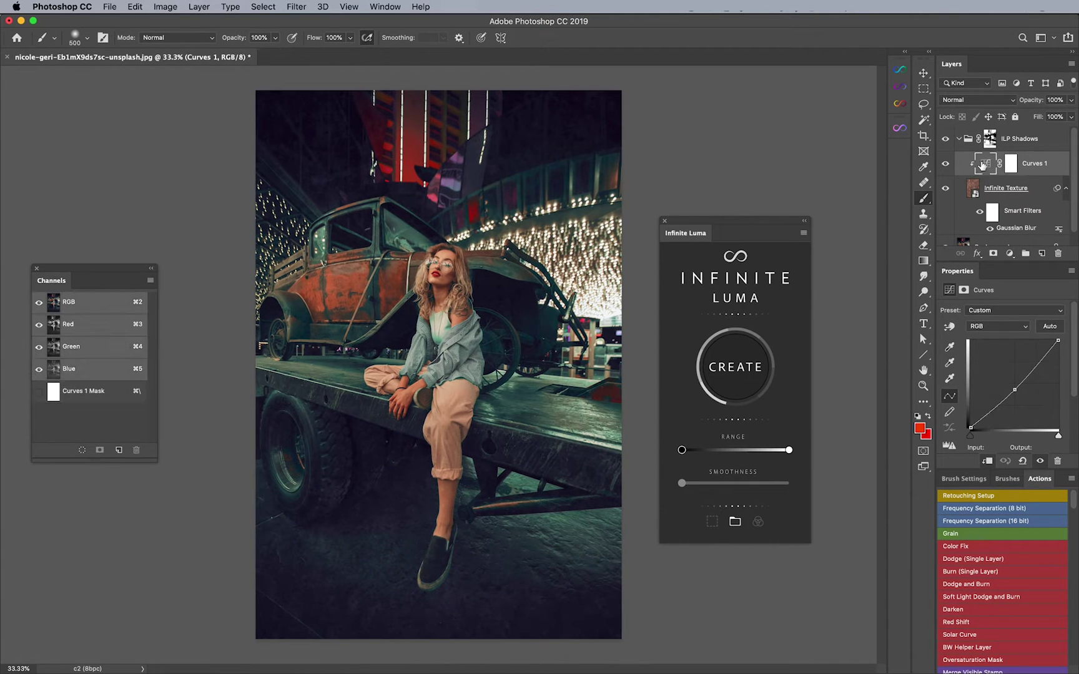
pyautogui.moveTo(1015, 389); pyautogui.dragTo(1017, 398)
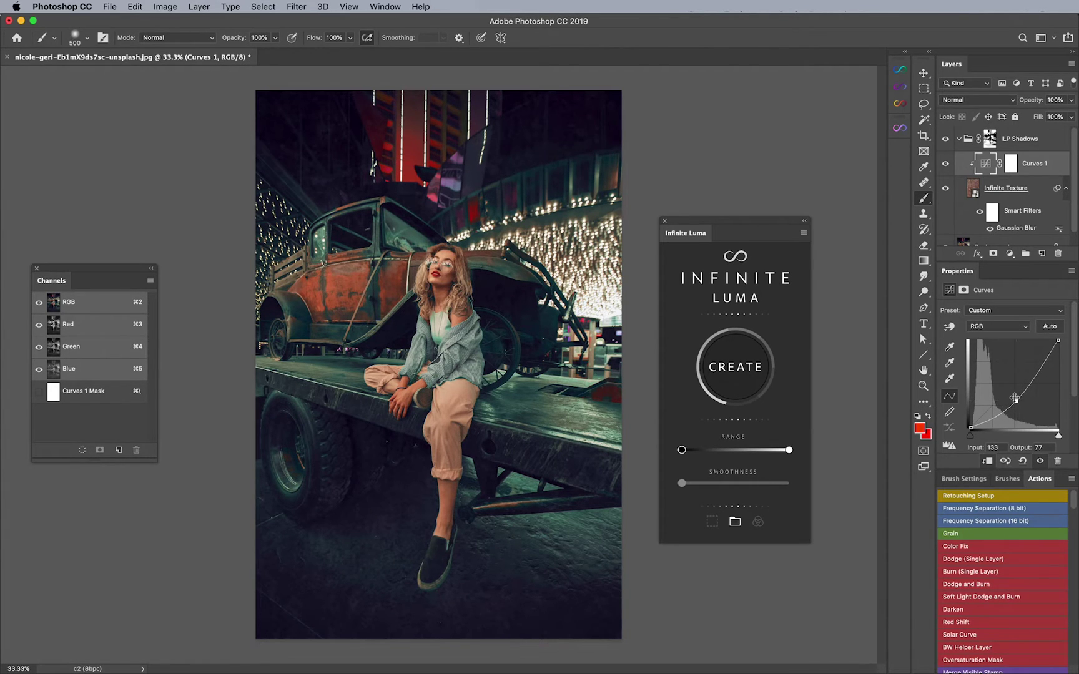
pyautogui.click(945, 164)
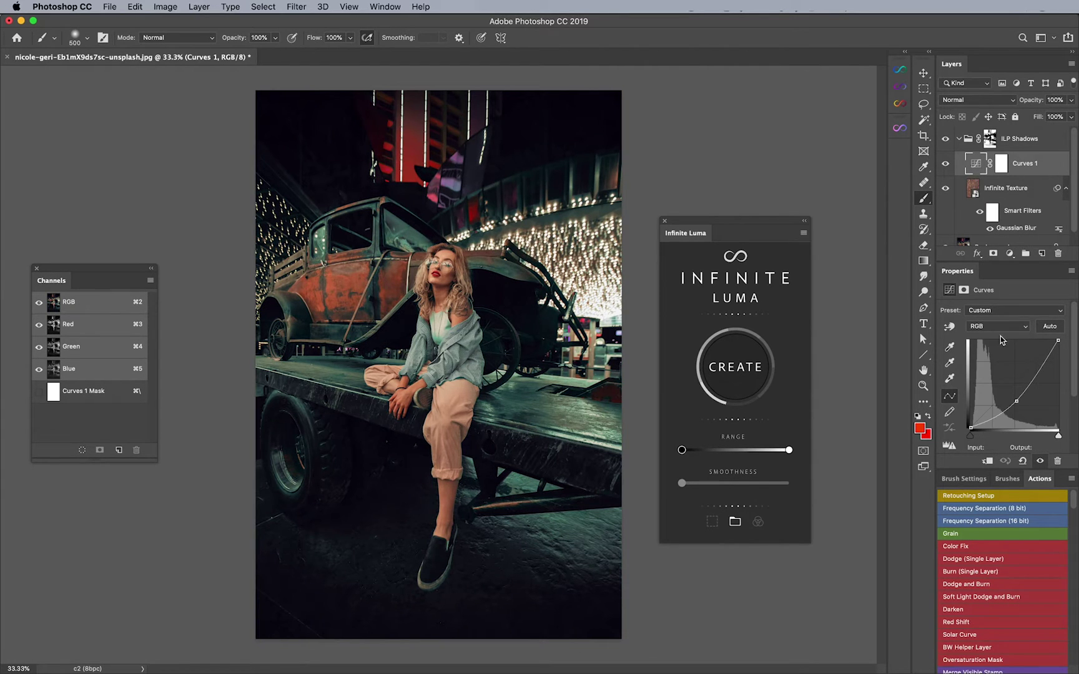
pyautogui.click(1017, 396)
pyautogui.moveTo(1017, 396); pyautogui.dragTo(1018, 387)
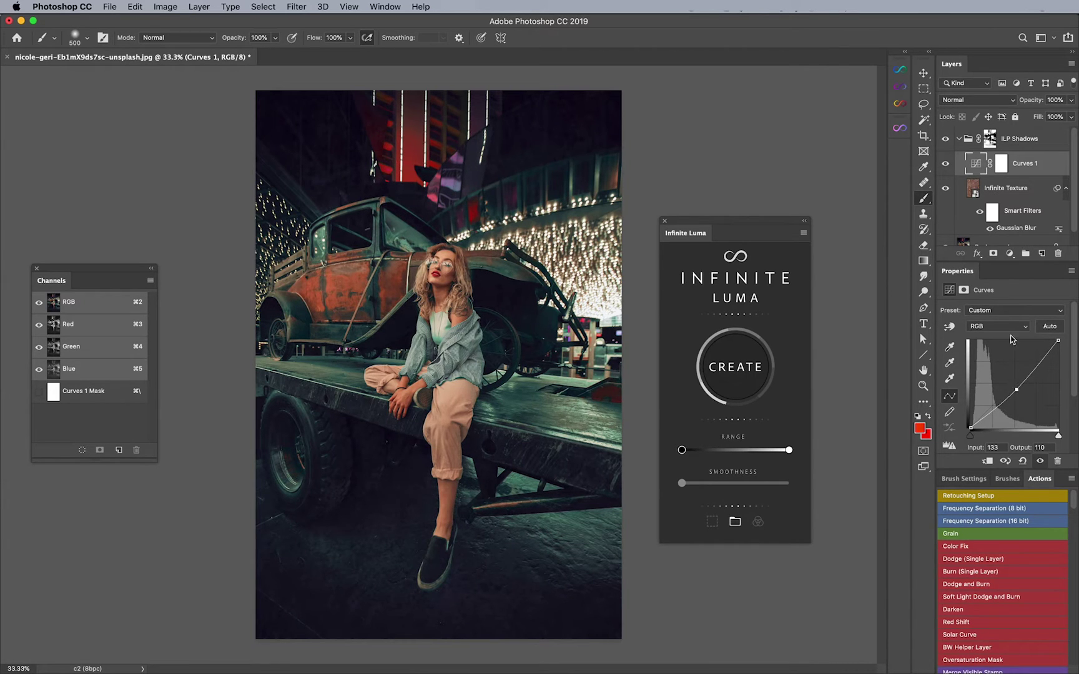
pyautogui.click(991, 140)
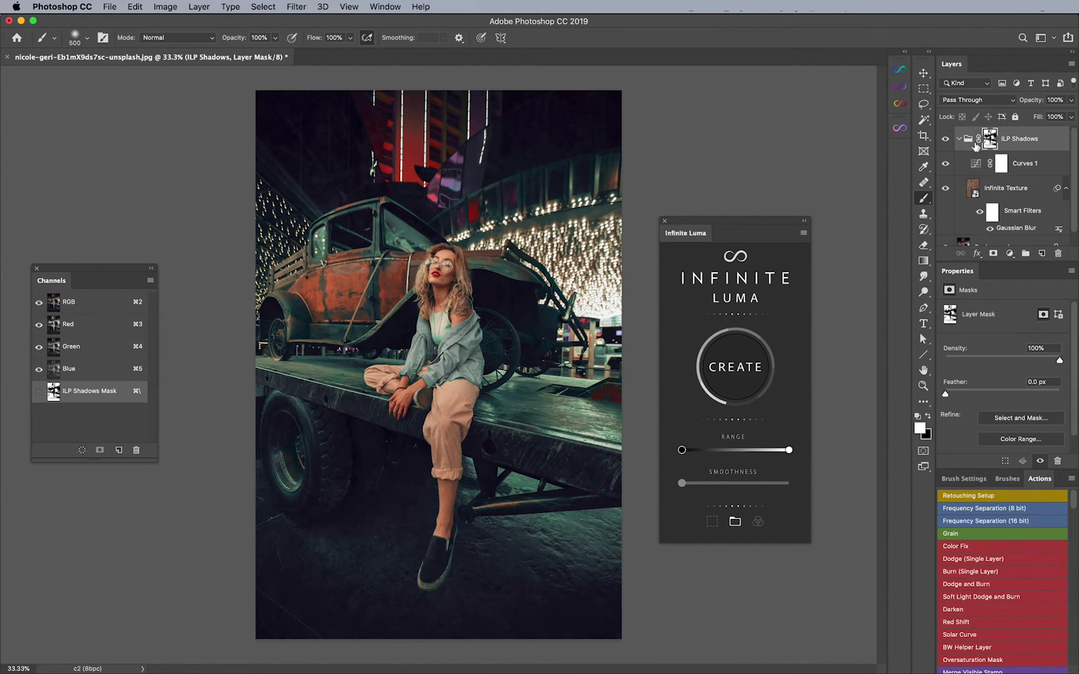
# Collapse ILP Shadows and add the large Sunset Clouds tile as a hidden Infinite Texture layer
pyautogui.click(962, 140)
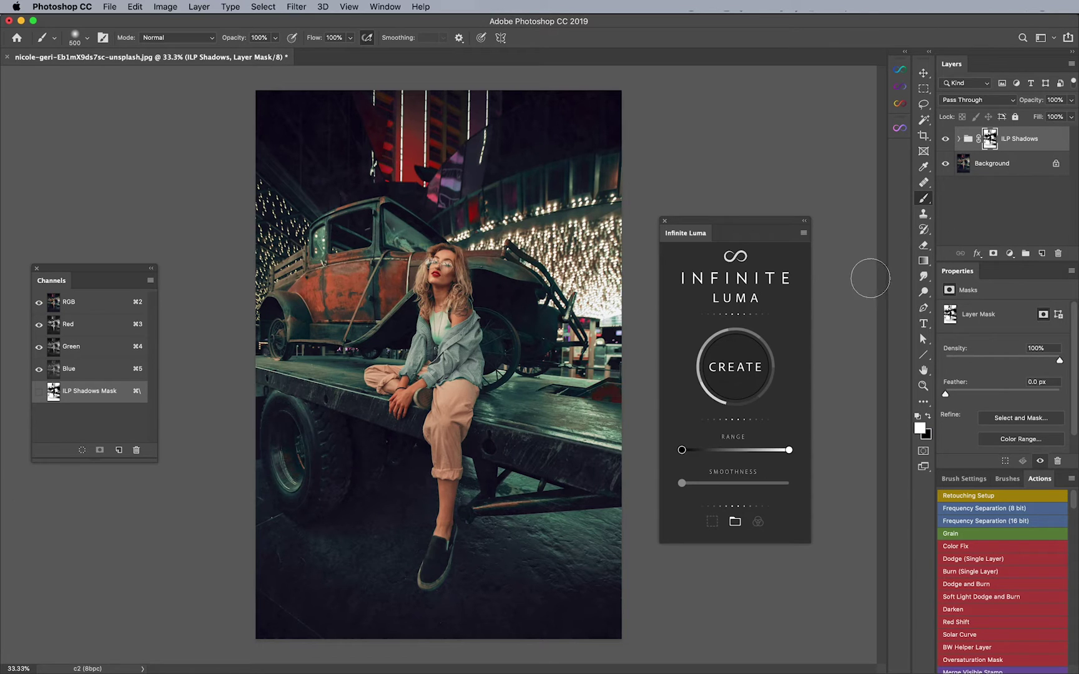
pyautogui.click(900, 71)
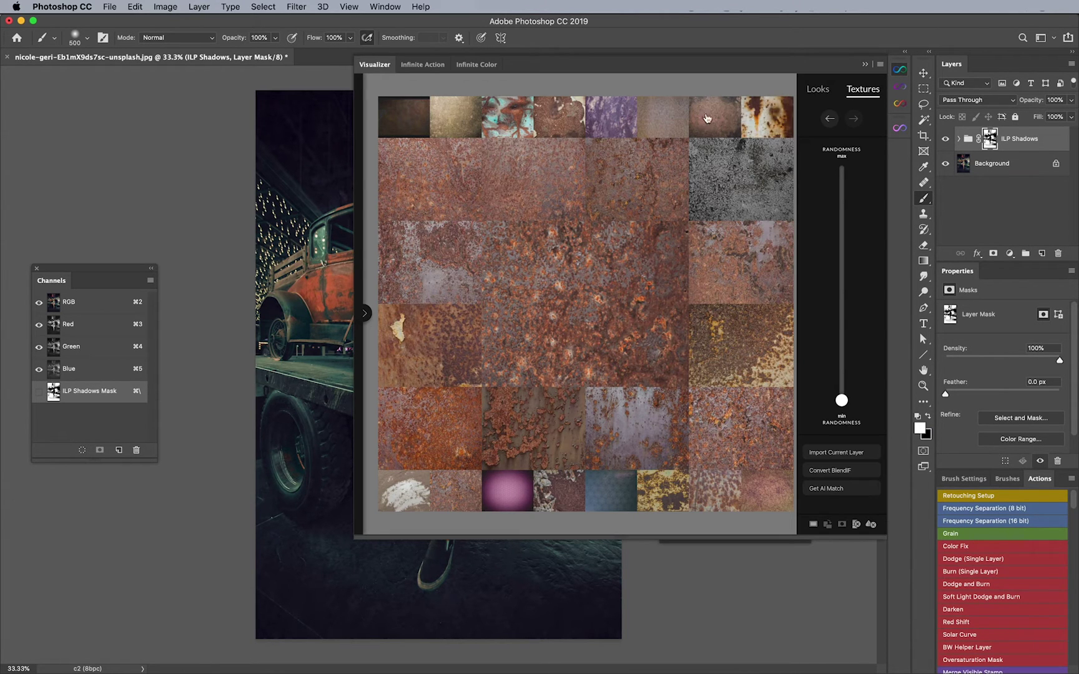
pyautogui.click(364, 312)
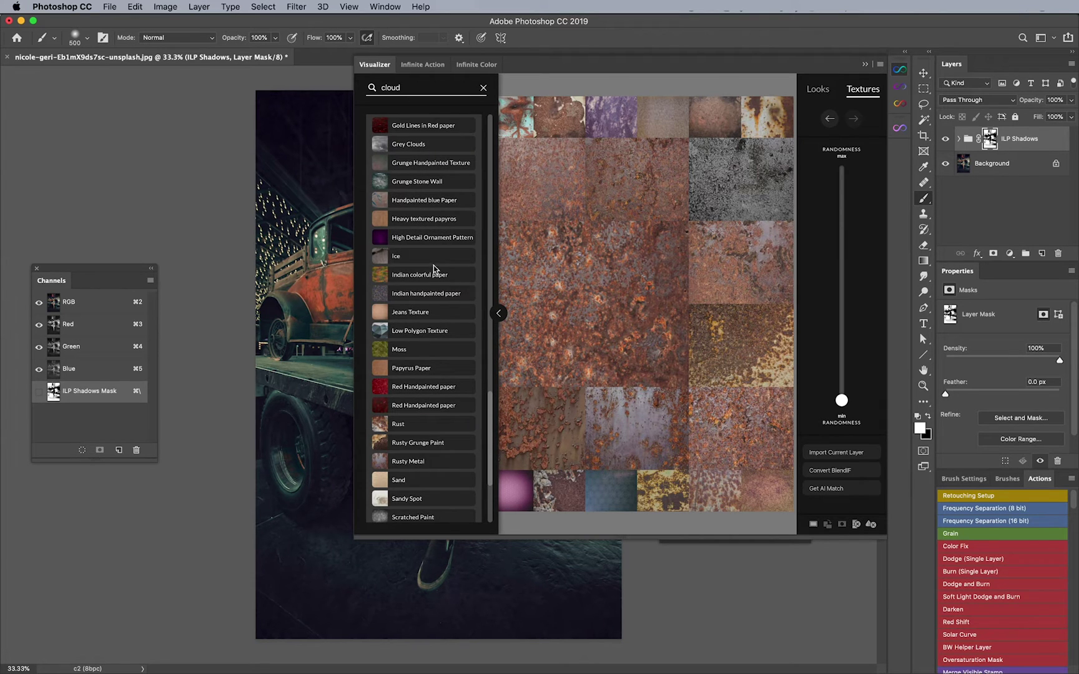
pyautogui.scroll(-5, 417, 396)
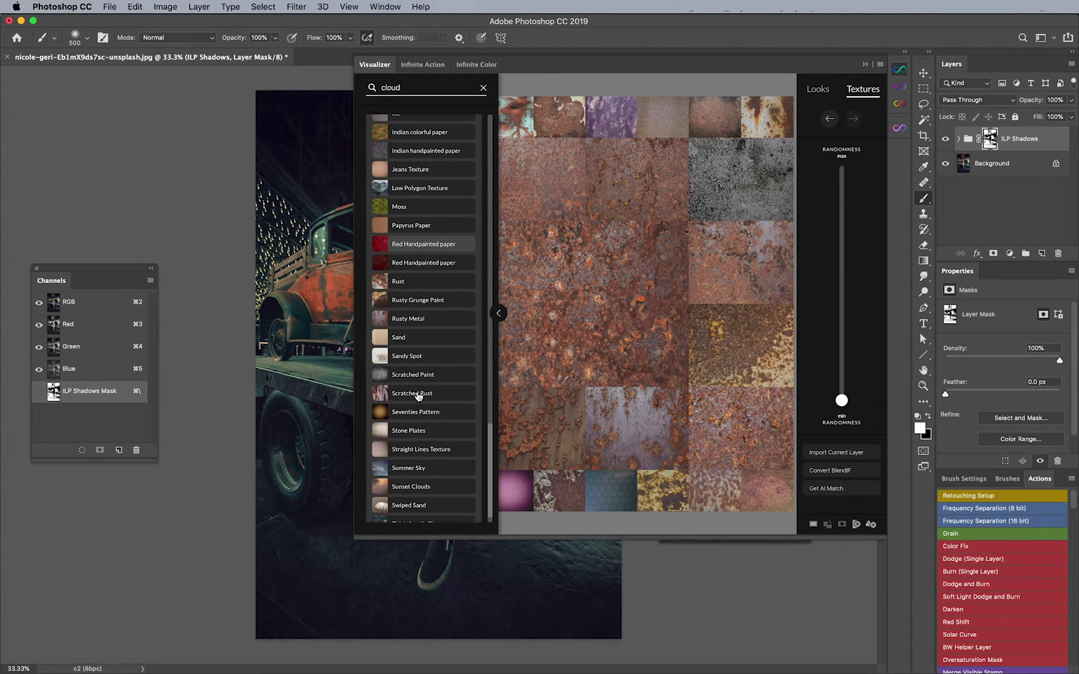
pyautogui.scroll(-4, 417, 396)
pyautogui.click(411, 471)
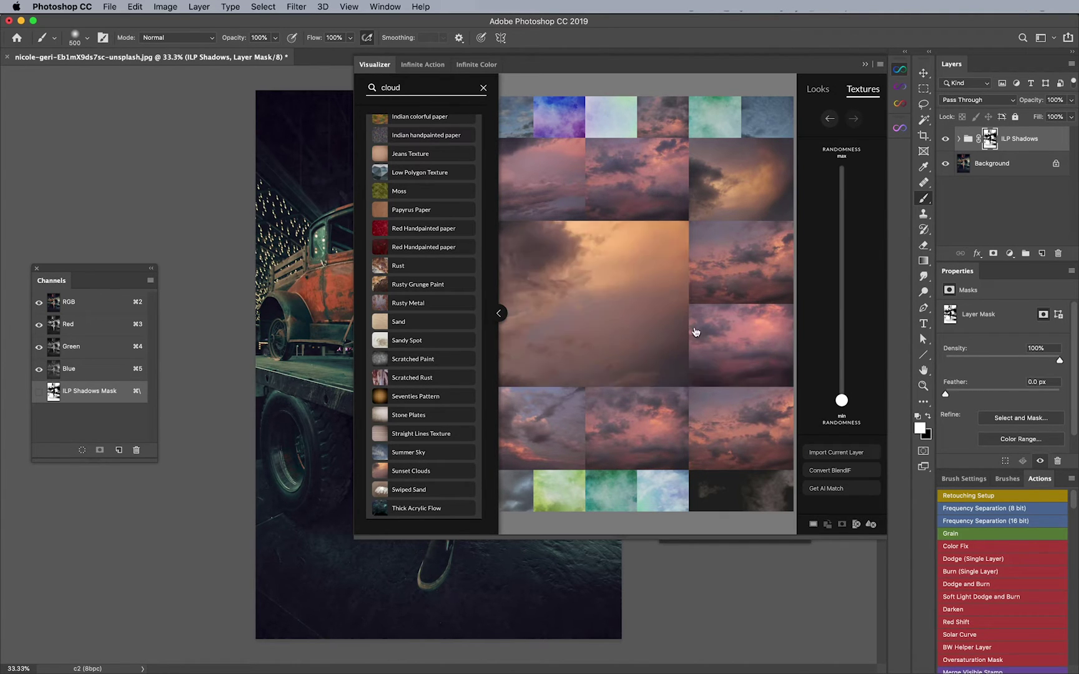
pyautogui.click(500, 314)
pyautogui.moveTo(593, 303)
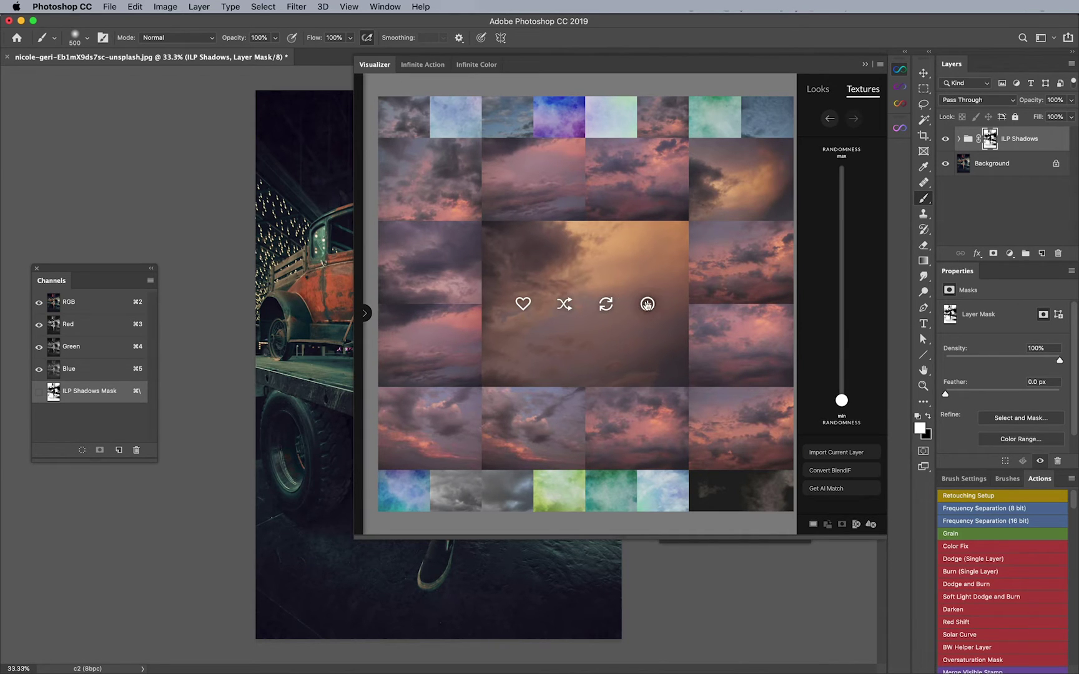
pyautogui.click(647, 304)
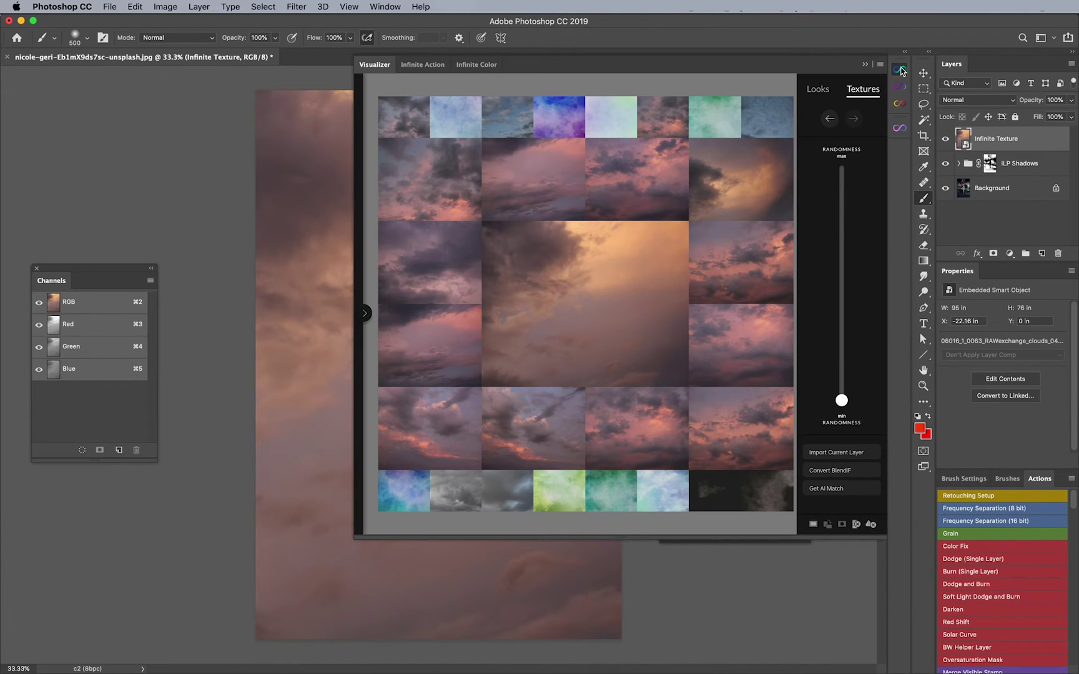
pyautogui.click(902, 71)
pyautogui.click(945, 137)
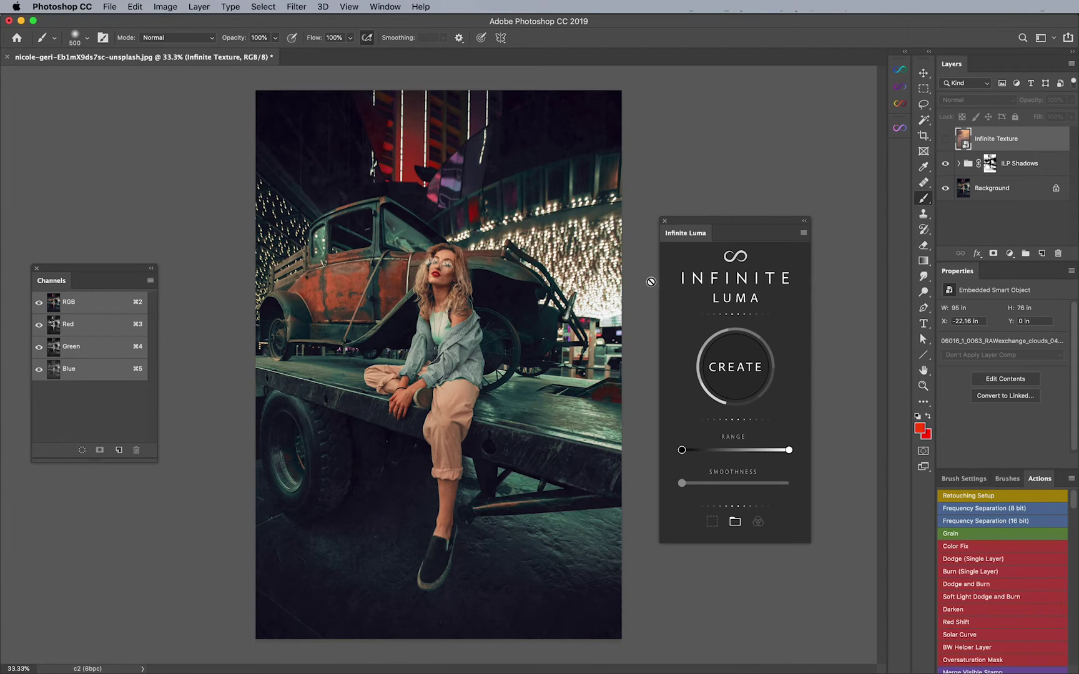
# Narrow the Luma range to highlights, create ILP Highlights, and move the cloud texture into it
pyautogui.moveTo(787, 451)
pyautogui.mouseDown()
pyautogui.moveTo(721, 451)
pyautogui.moveTo(714, 485)
pyautogui.mouseUp()
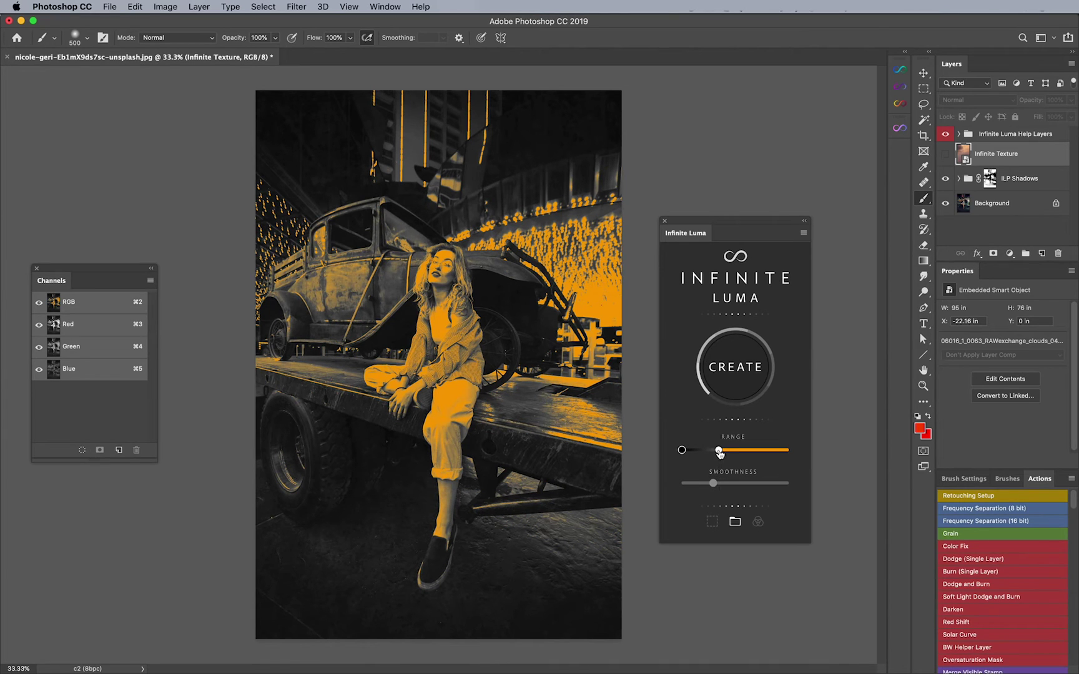
pyautogui.click(738, 365)
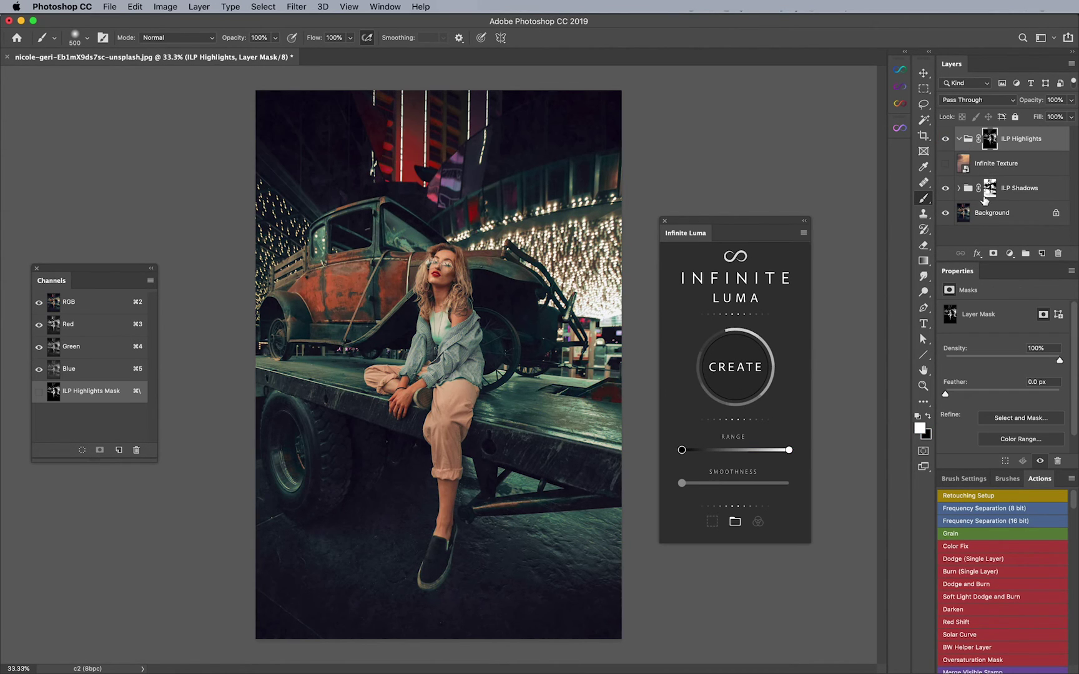
pyautogui.moveTo(998, 163); pyautogui.dragTo(1010, 146)
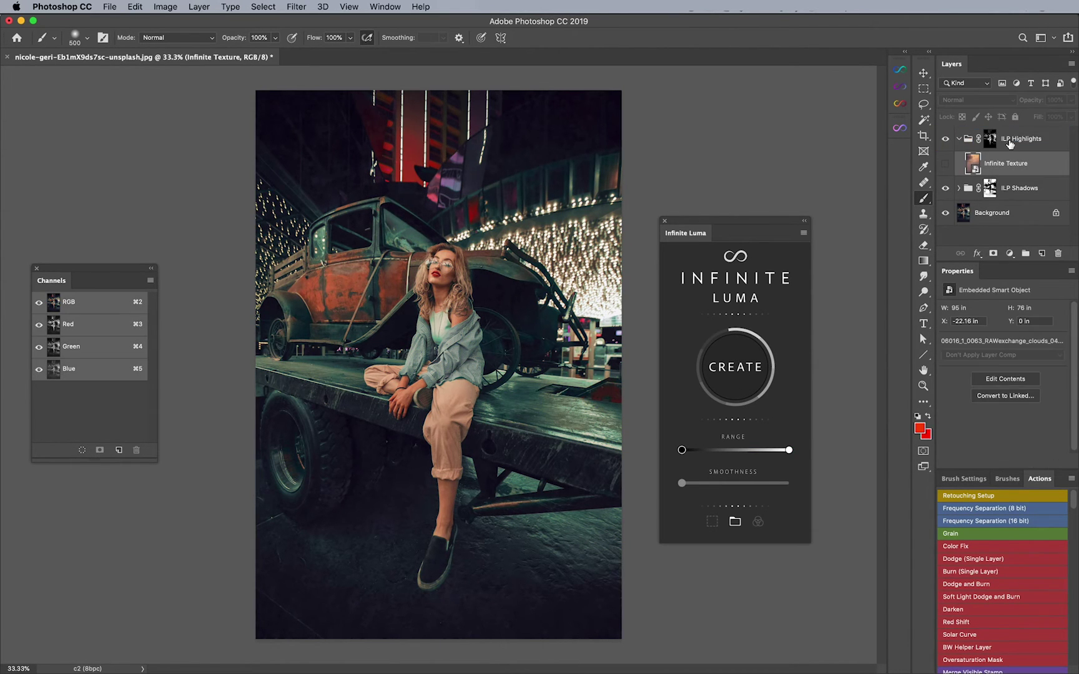
# Show the cloud texture in Soft Light blend mode and zoom into the portrait
pyautogui.click(945, 164)
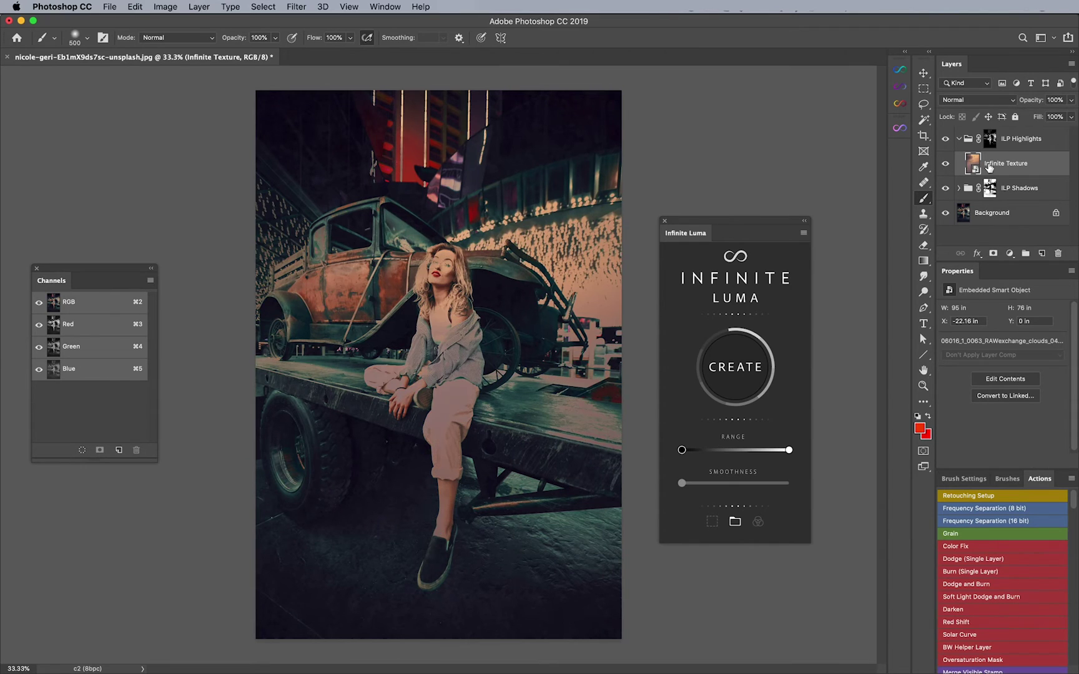
pyautogui.click(979, 100)
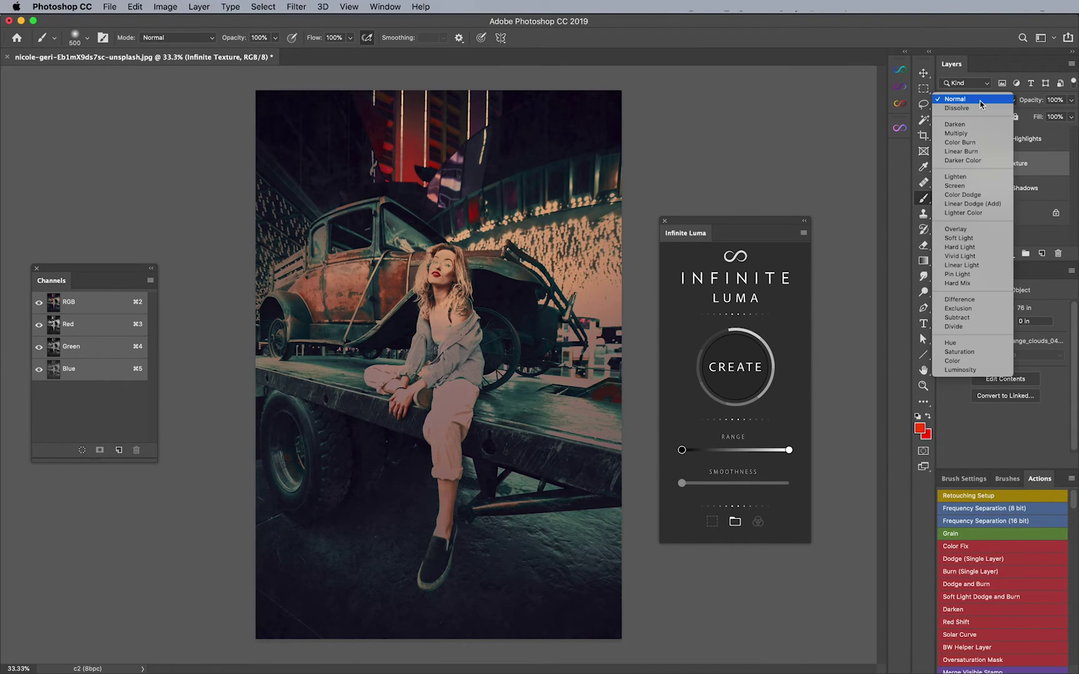
pyautogui.click(970, 239)
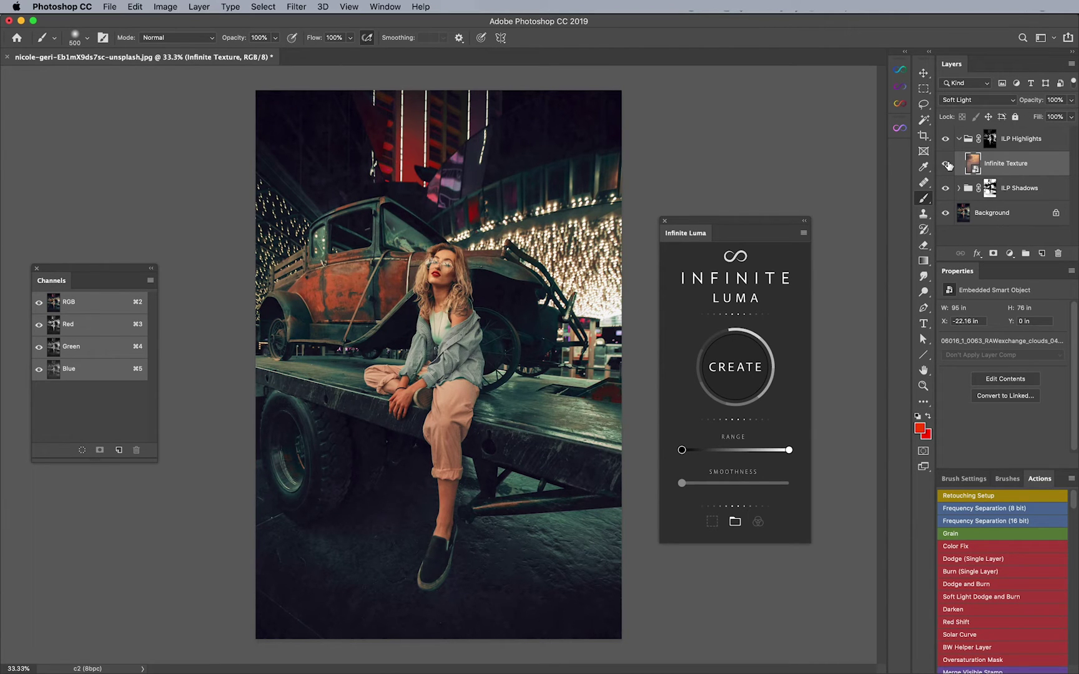
pyautogui.press('z')
pyautogui.click(597, 256)
pyautogui.press('b')
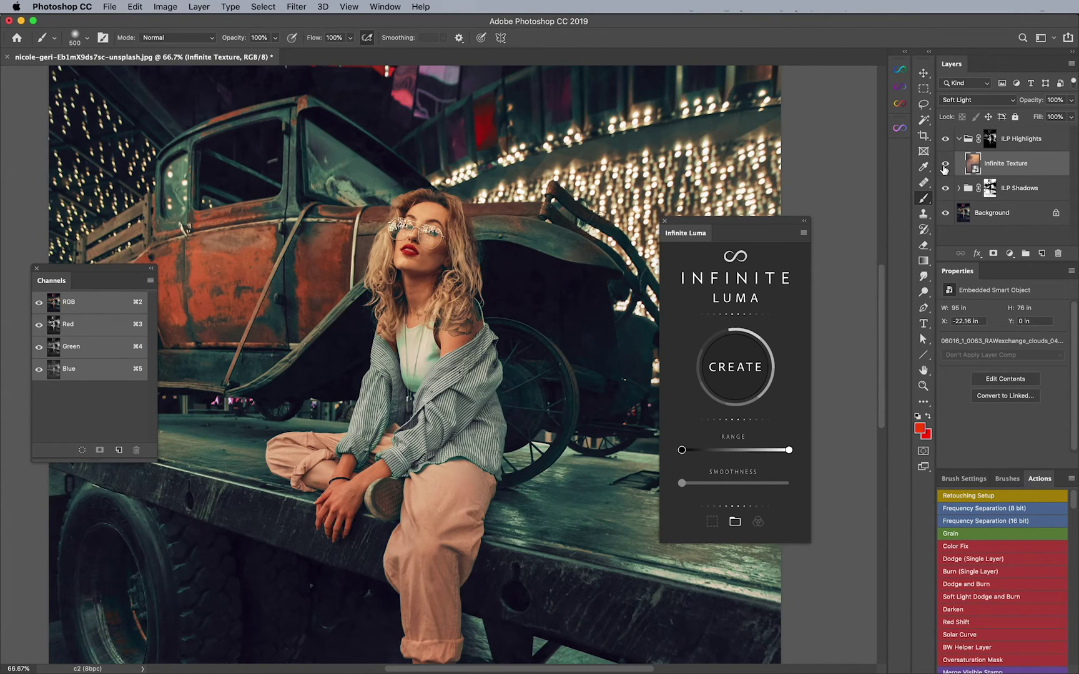
# Compare with and without the texture, check the ILP Highlights mask, and re-enable ILP Shadows
pyautogui.click(944, 164)
pyautogui.keyDown('alt'); pyautogui.click(991, 142); pyautogui.keyUp('alt')
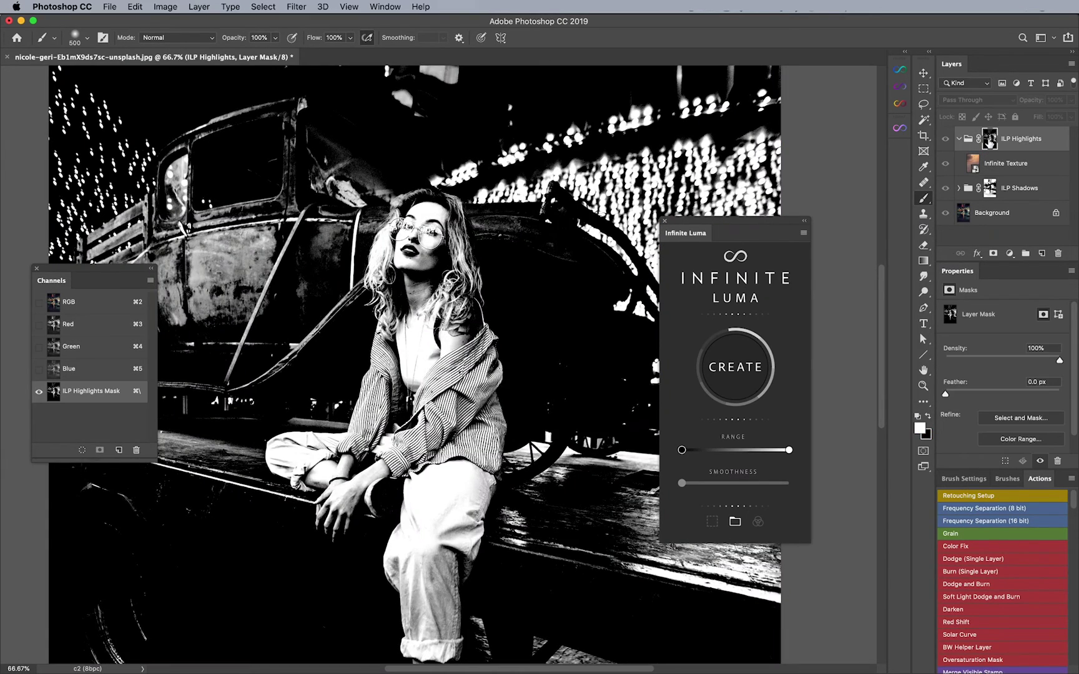
pyautogui.keyDown('alt'); pyautogui.click(991, 141); pyautogui.keyUp('alt')
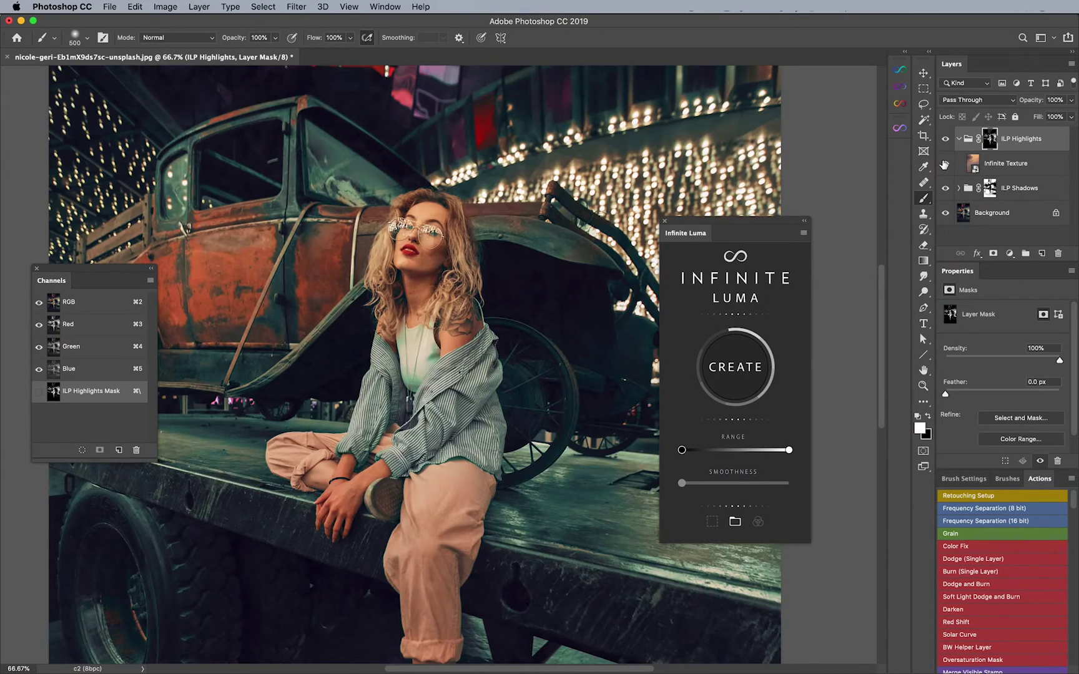
pyautogui.press('super+0')
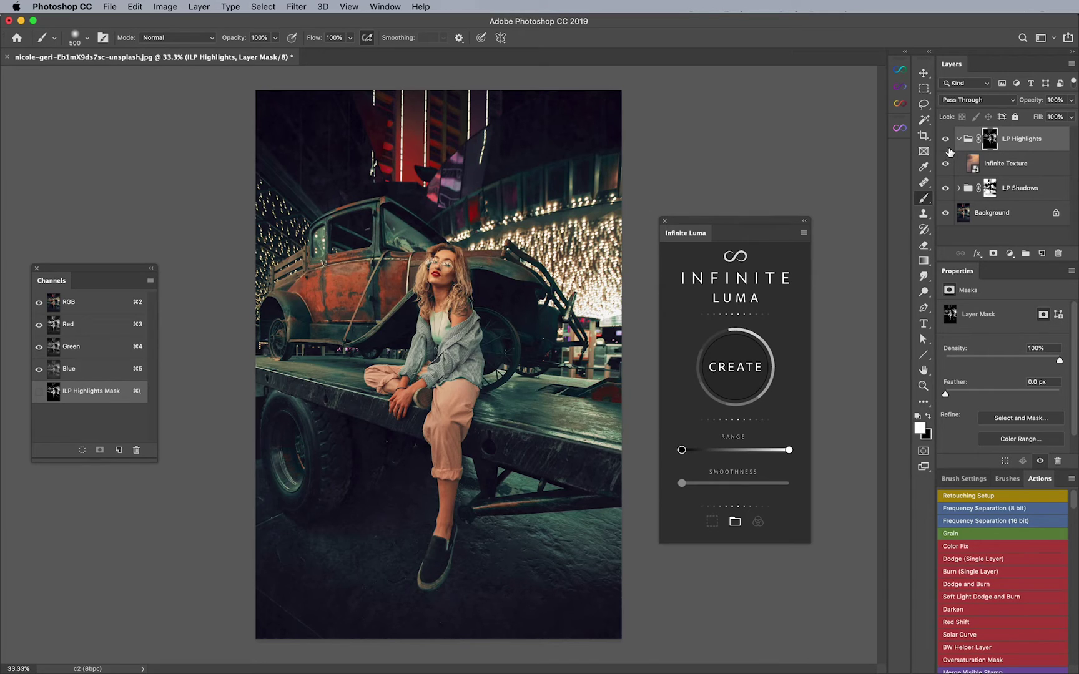
pyautogui.click(967, 140)
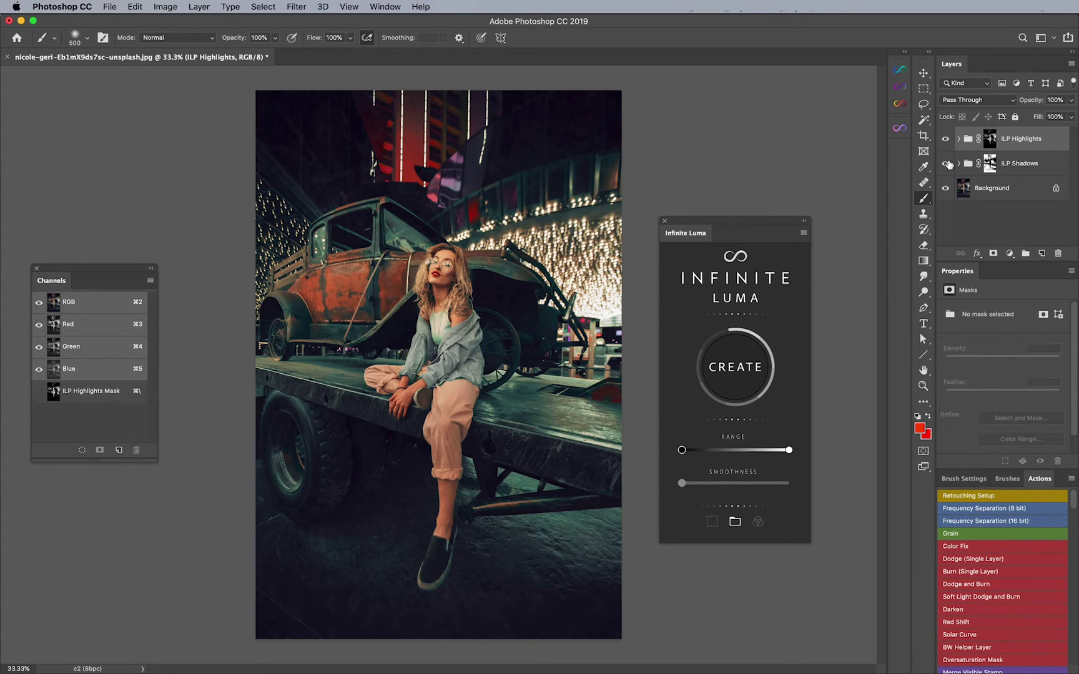
pyautogui.click(945, 164)
pyautogui.click(901, 71)
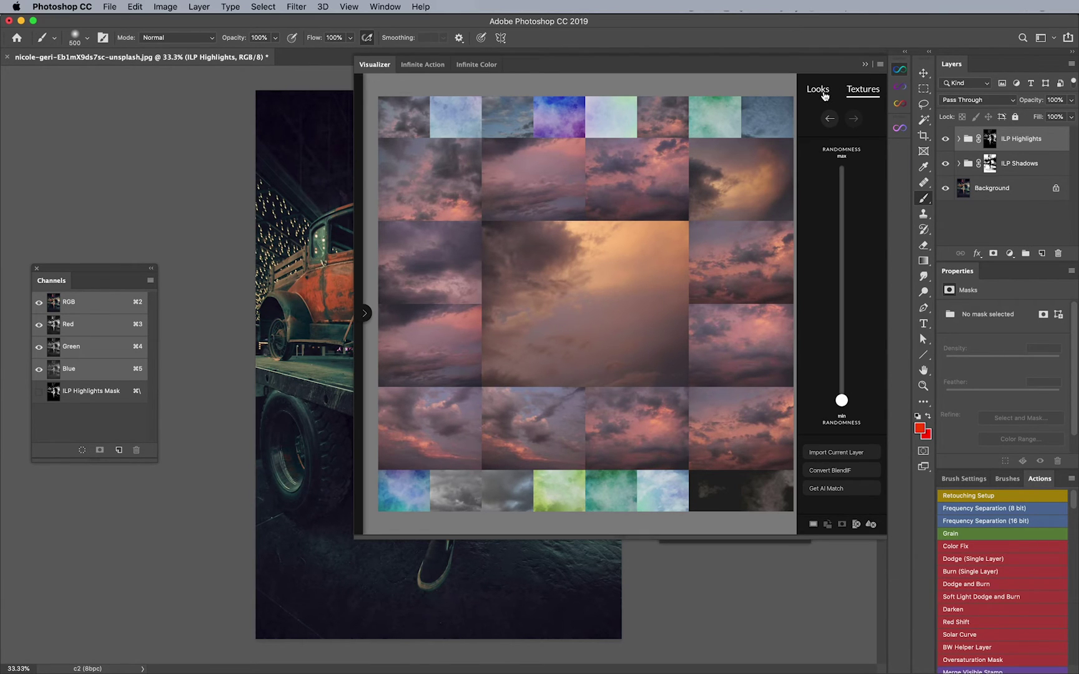
# Apply a minimum colour-randomness Visualizer look as the Infinite look colour lookup layer
pyautogui.click(823, 91)
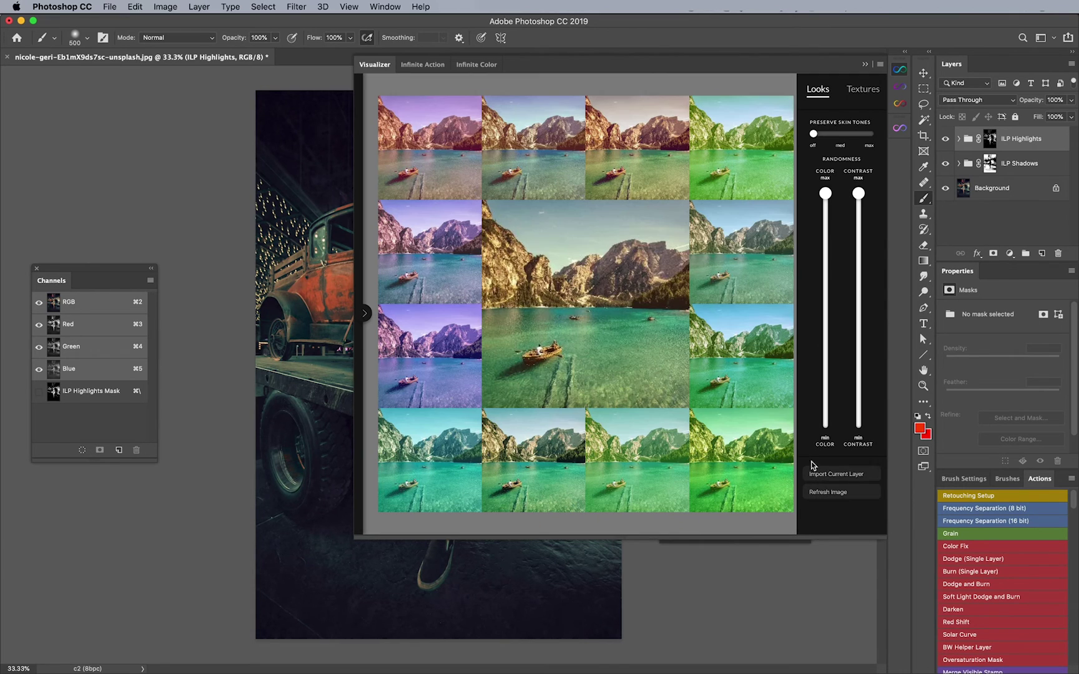
pyautogui.click(825, 491)
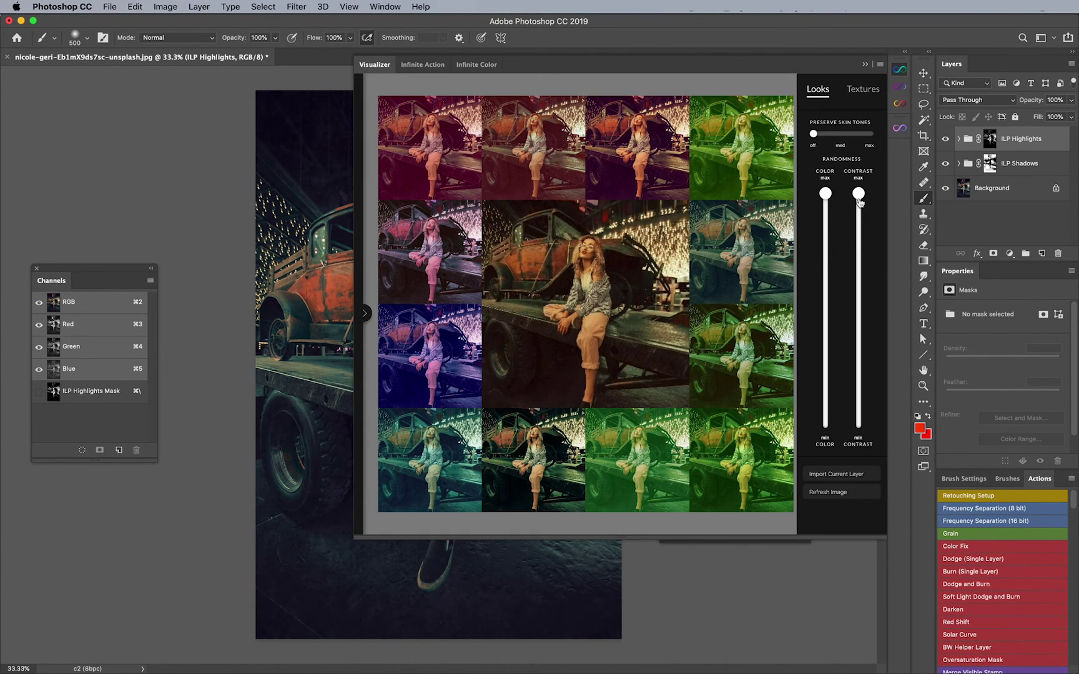
pyautogui.moveTo(824, 194); pyautogui.dragTo(824, 413)
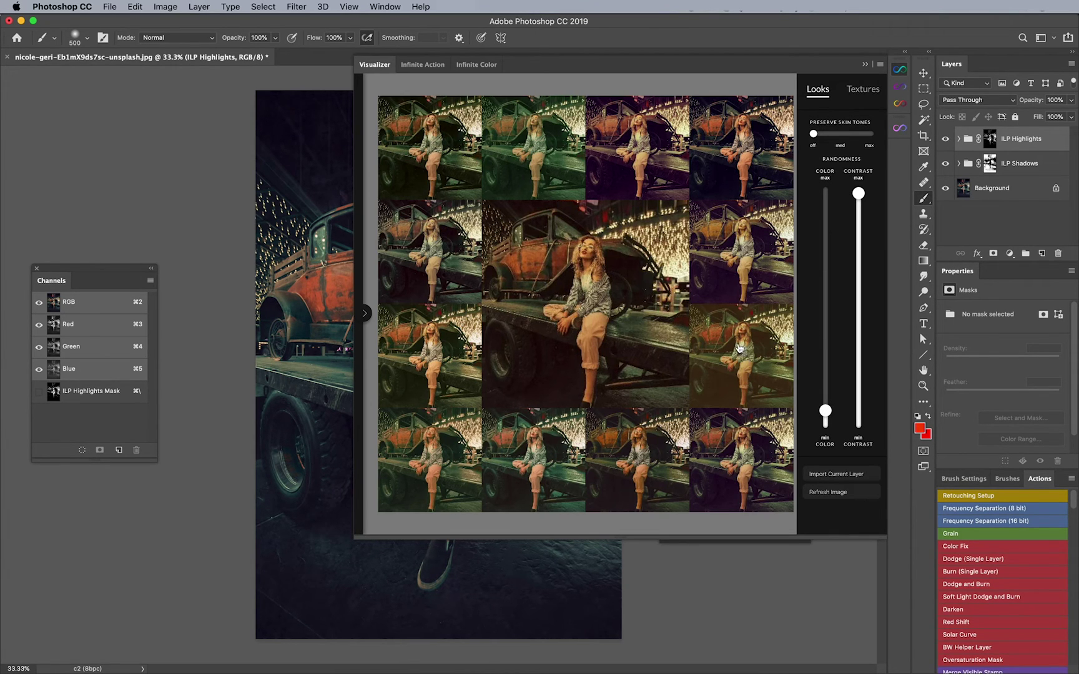
pyautogui.click(441, 244)
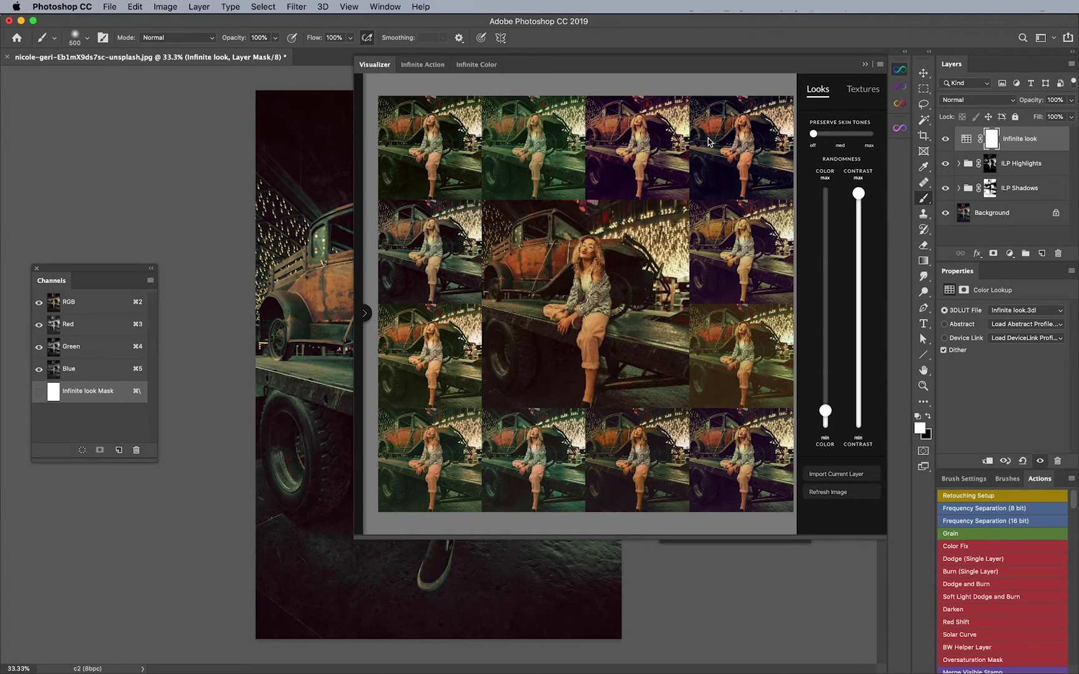
pyautogui.click(899, 72)
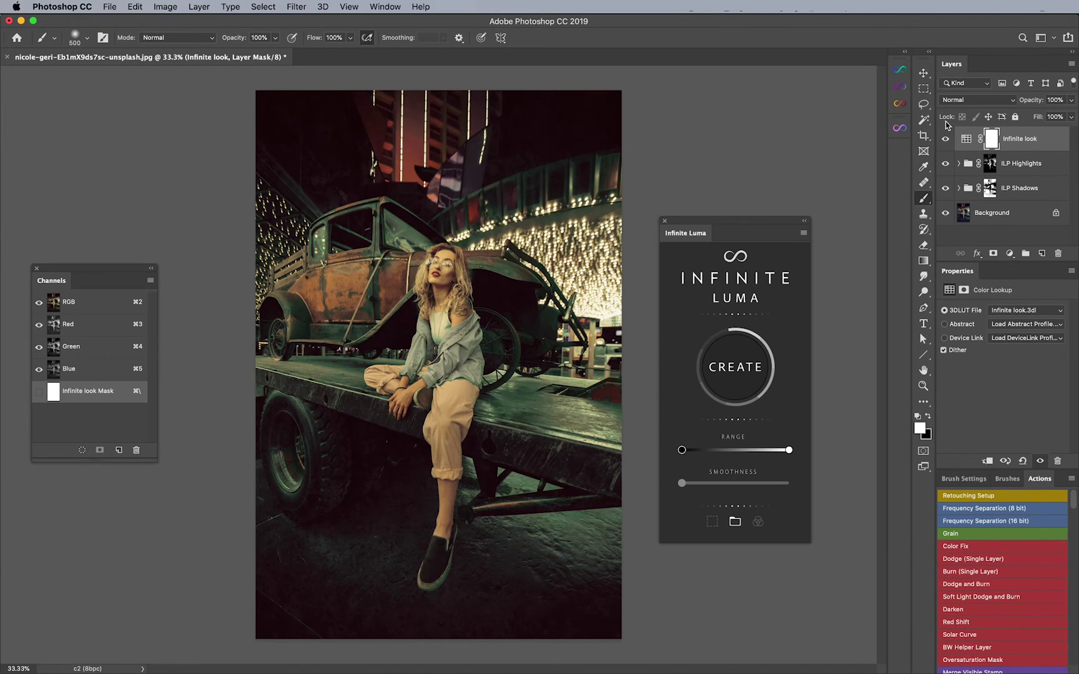
# Compare the Infinite look grade on and off, then set its opacity to 38%
pyautogui.click(945, 140)
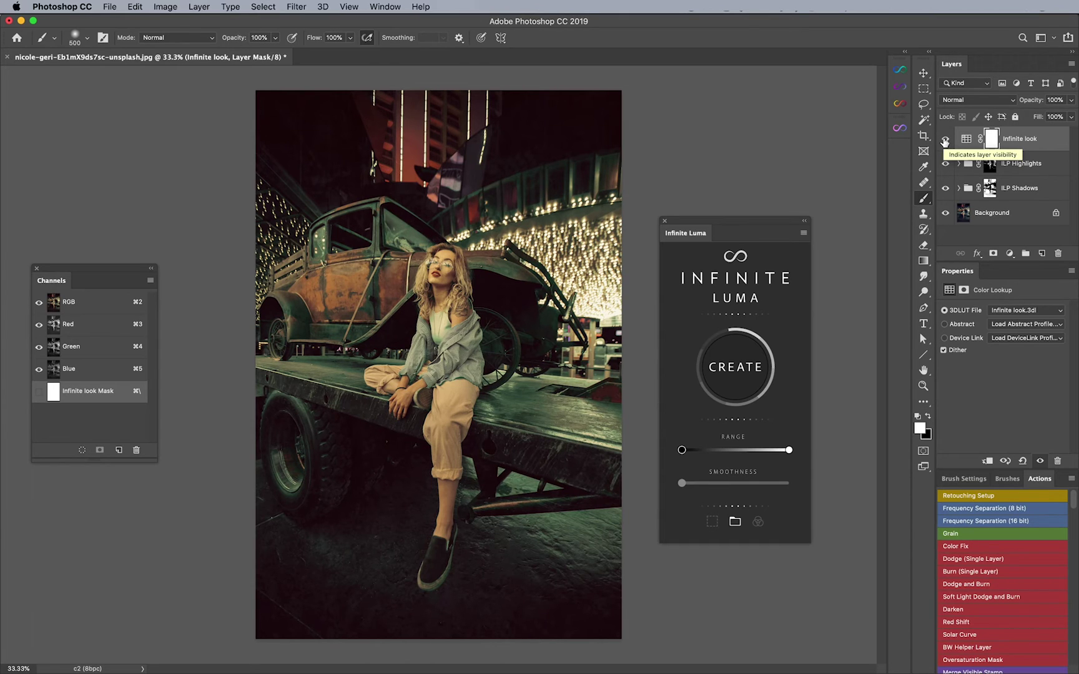
pyautogui.moveTo(1031, 100)
pyautogui.mouseDown()
pyautogui.moveTo(958, 101)
pyautogui.moveTo(969, 100)
pyautogui.mouseUp()
pyautogui.click(943, 139)
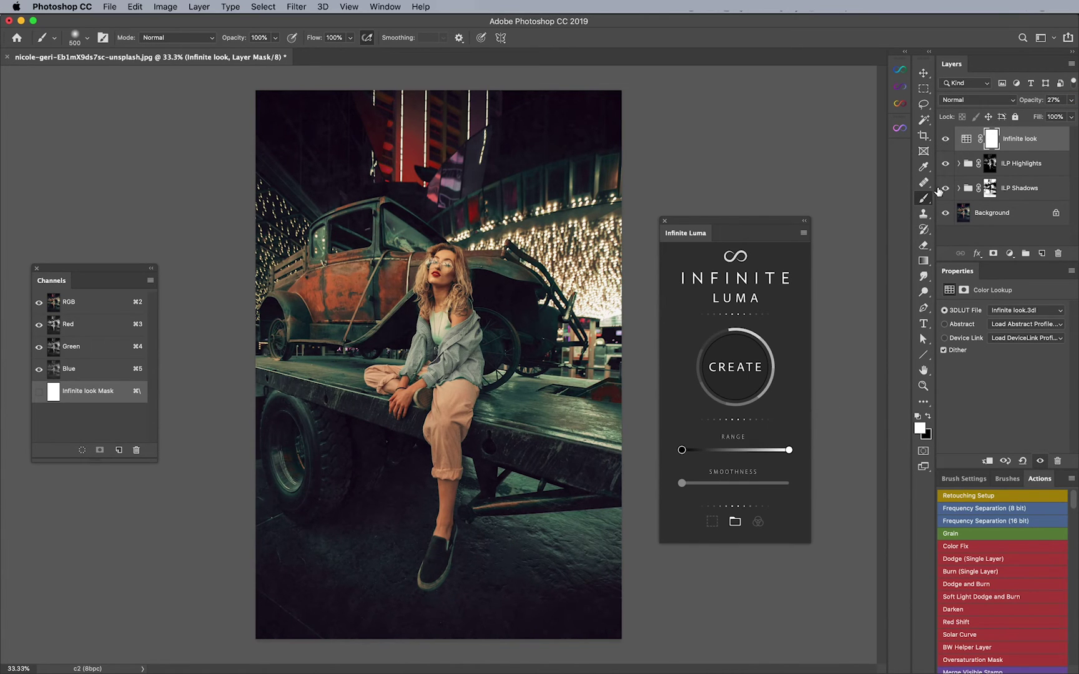
pyautogui.moveTo(1025, 100); pyautogui.dragTo(1034, 102)
pyautogui.moveTo(788, 450)
pyautogui.mouseDown()
pyautogui.moveTo(738, 452)
pyautogui.moveTo(762, 451)
pyautogui.mouseUp()
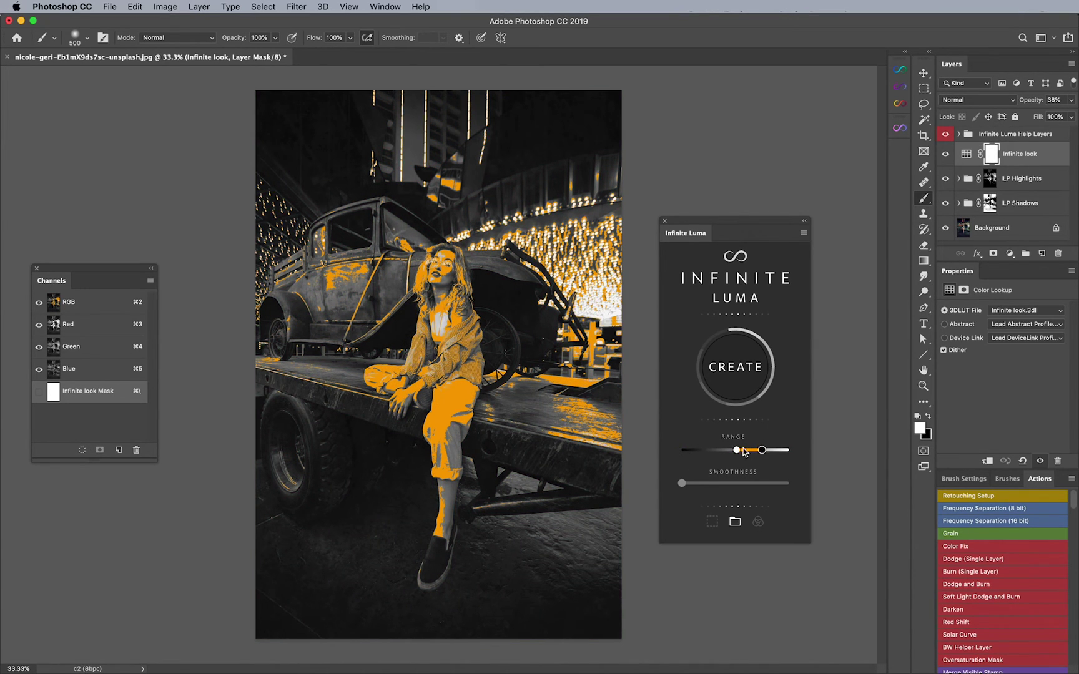
# Mask Infinite look to a widened midtone luma range, check the mask, and set opacity near 73%
pyautogui.moveTo(737, 452)
pyautogui.mouseDown()
pyautogui.moveTo(716, 452)
pyautogui.moveTo(709, 486)
pyautogui.mouseUp()
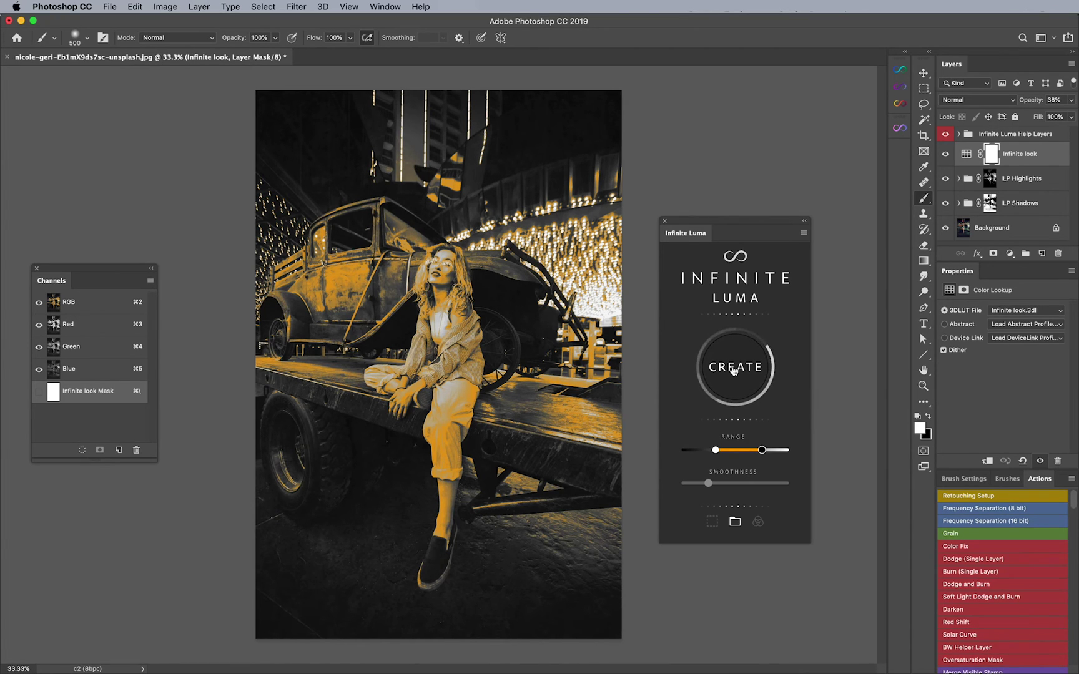
pyautogui.click(735, 367)
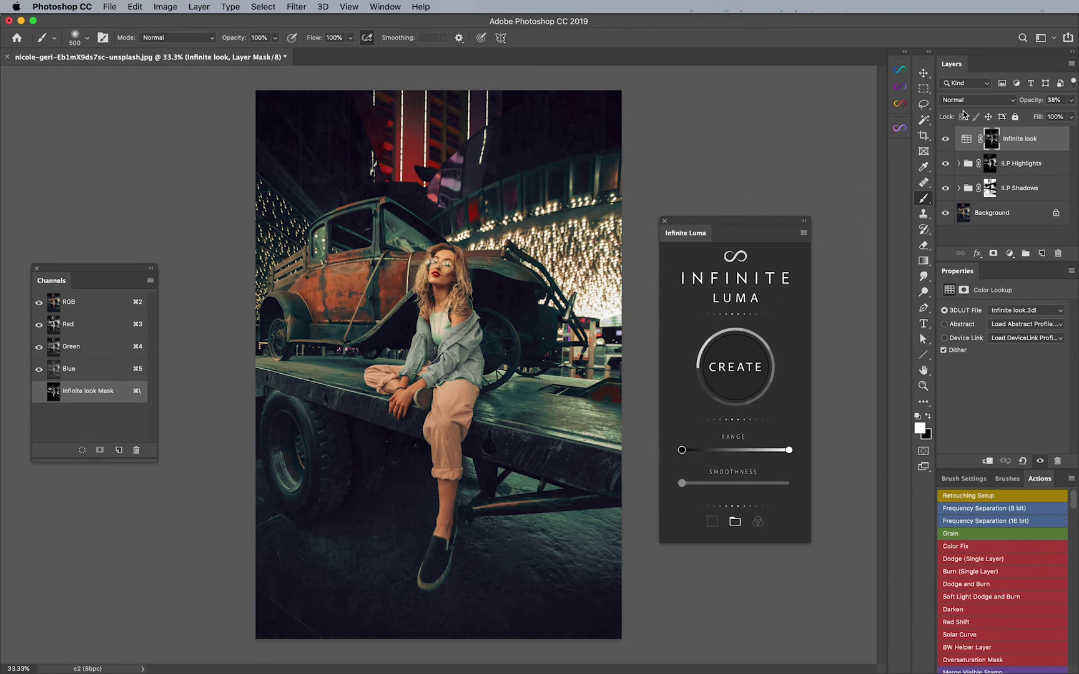
pyautogui.keyDown('alt'); pyautogui.click(992, 138); pyautogui.keyUp('alt')
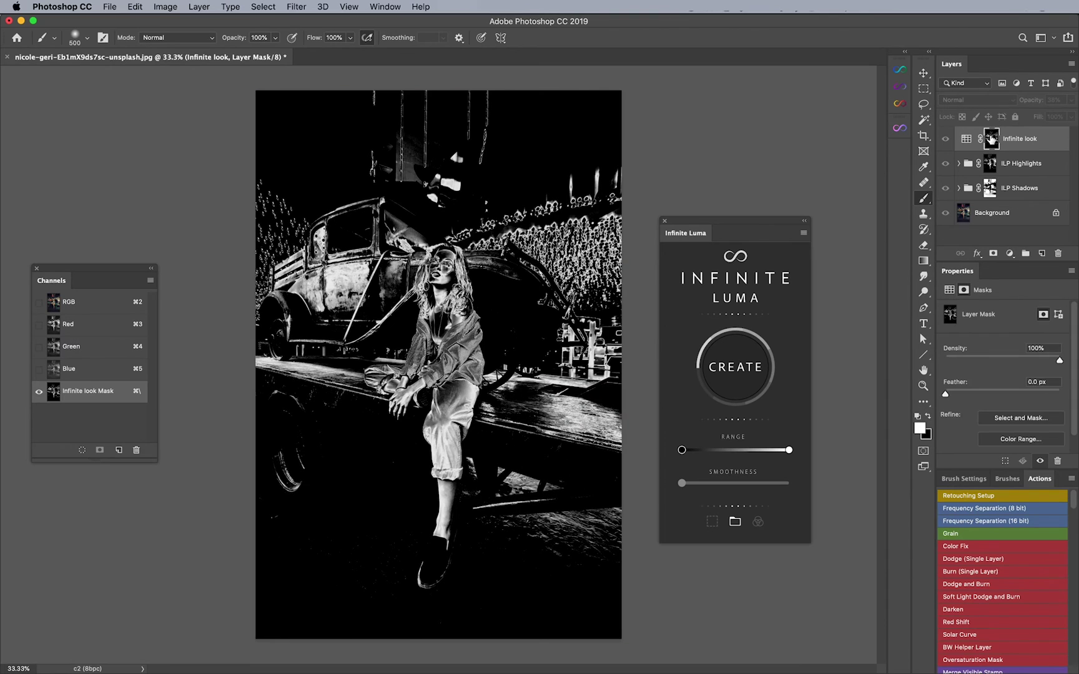
pyautogui.click(969, 139)
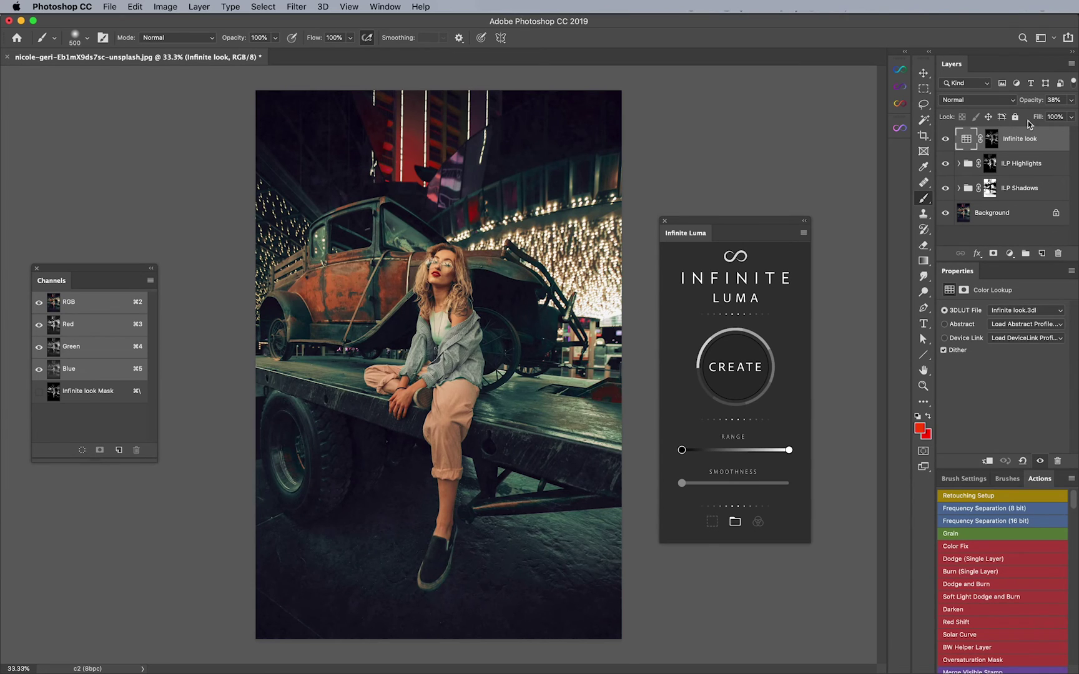
pyautogui.moveTo(1035, 101); pyautogui.dragTo(1076, 100)
pyautogui.moveTo(1045, 100); pyautogui.dragTo(1018, 101)
# Hide Infinite look, generate a warmer Infinite Color grade group, and select that group
pyautogui.click(946, 139)
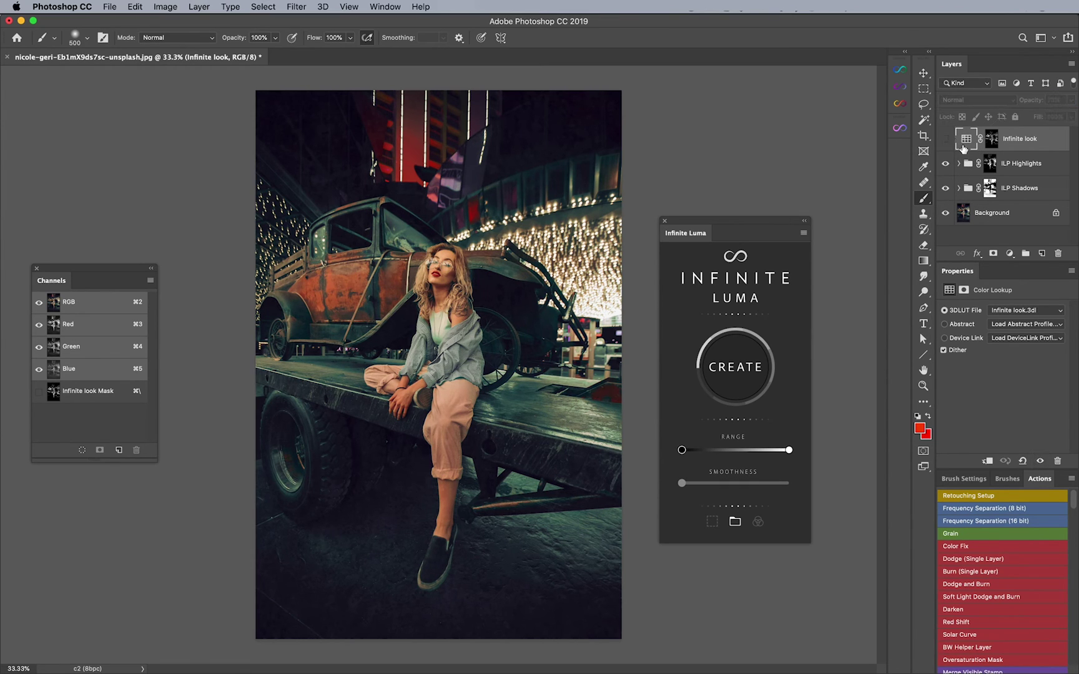
pyautogui.click(967, 163)
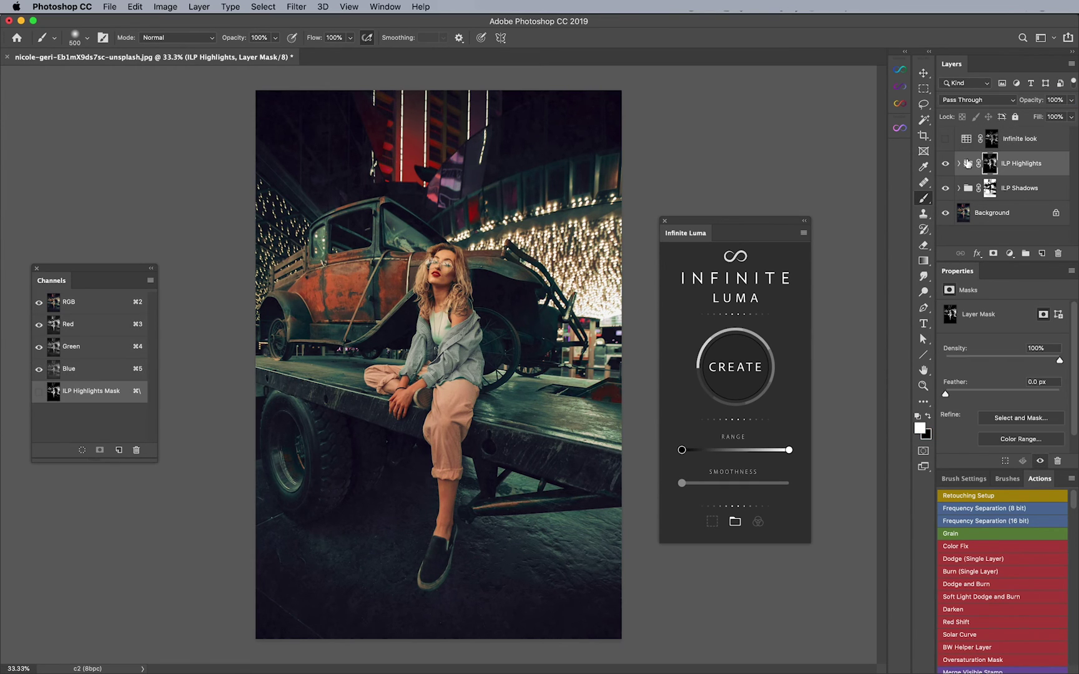
pyautogui.click(899, 104)
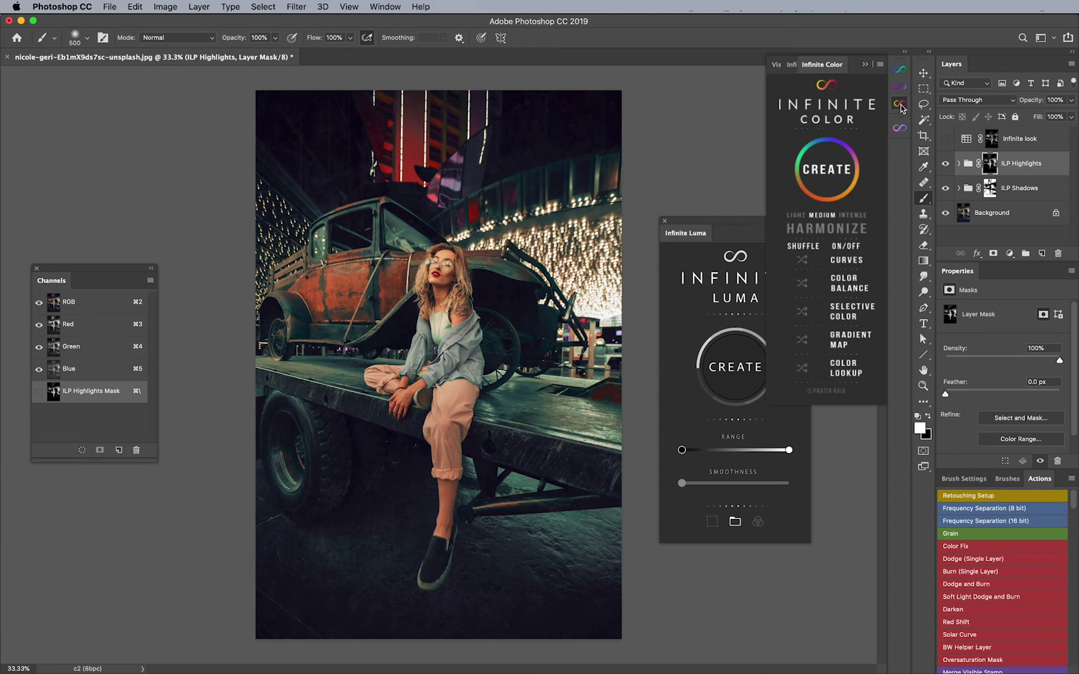
pyautogui.click(826, 173)
pyautogui.click(825, 173)
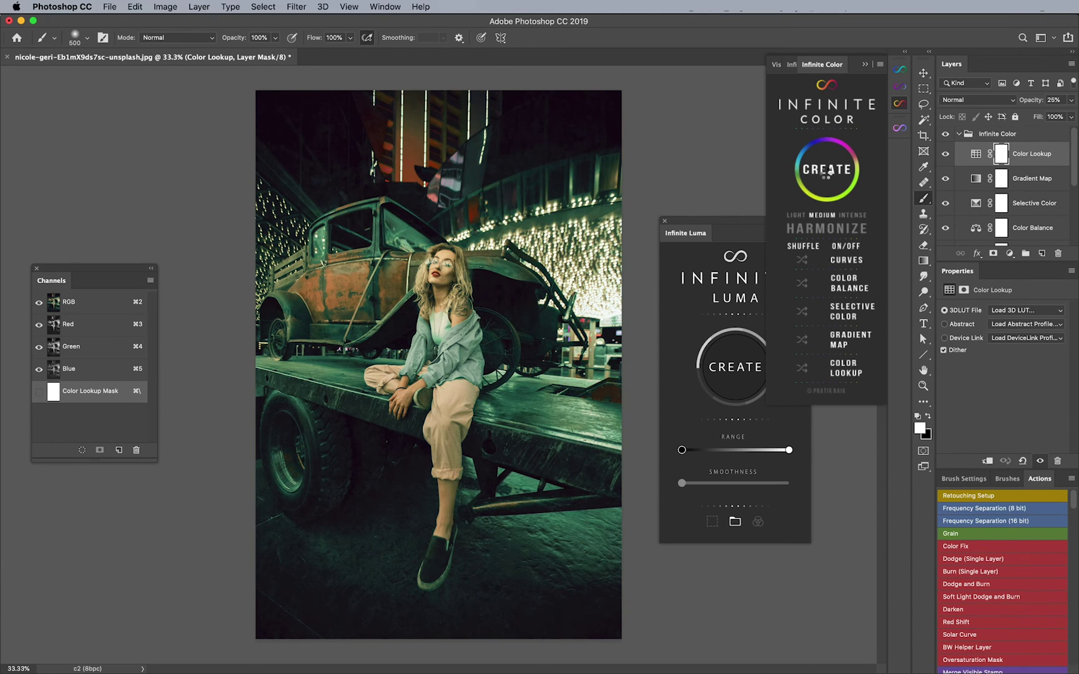
pyautogui.click(945, 134)
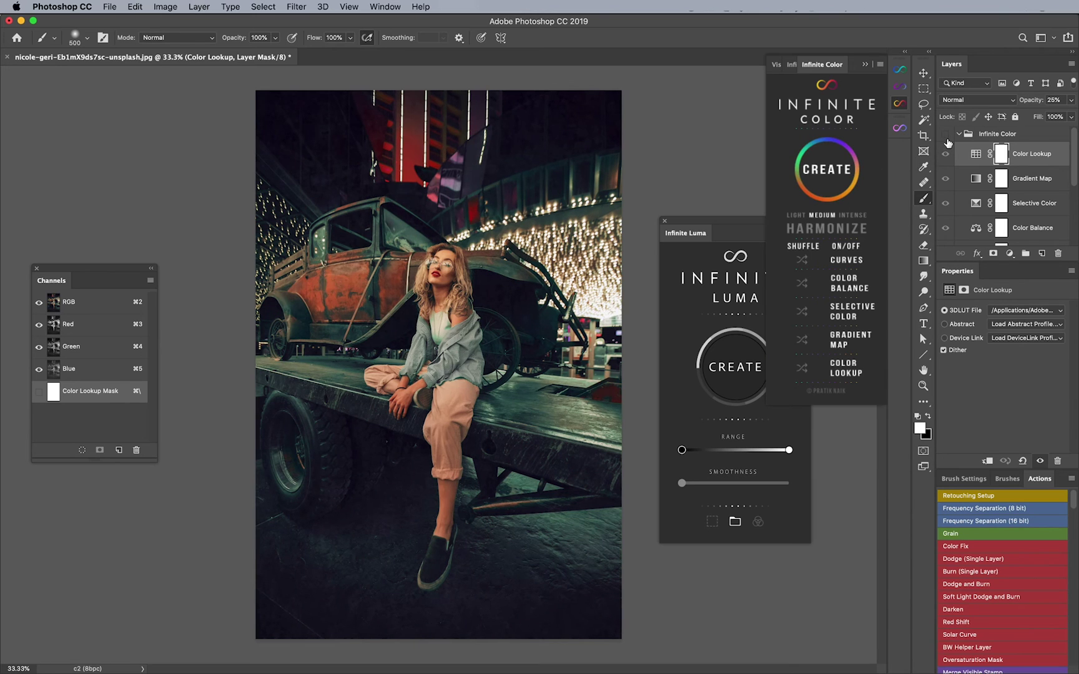
pyautogui.click(986, 134)
# Set the Infinite Luma range and smoothness to leave out the shadows
pyautogui.click(709, 450)
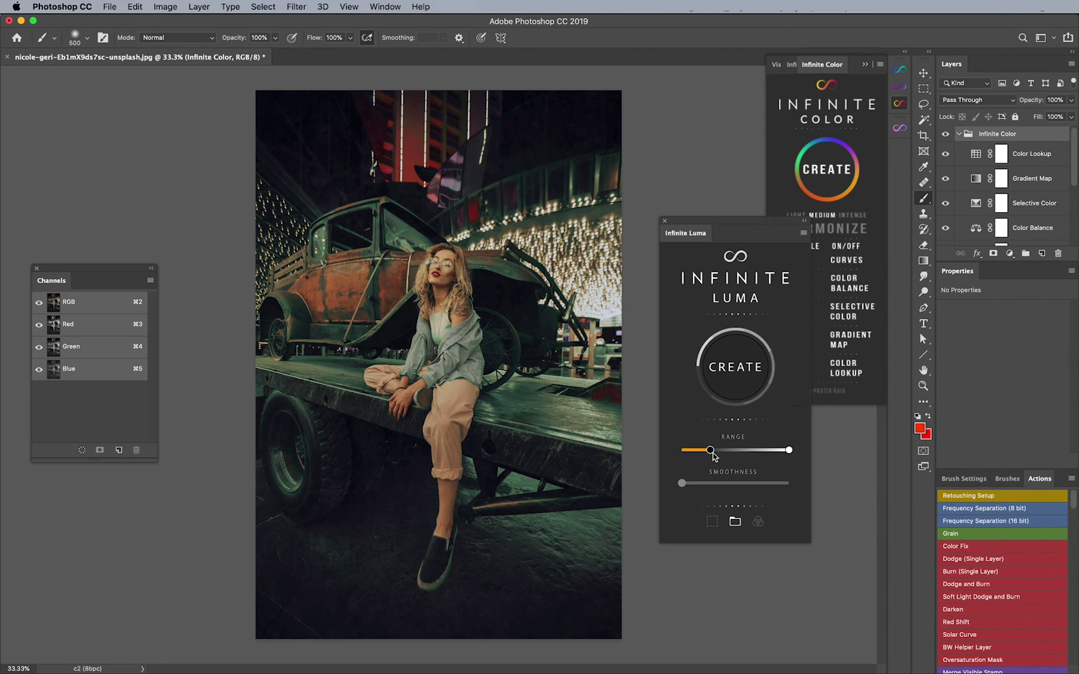
pyautogui.moveTo(709, 450)
pyautogui.mouseDown()
pyautogui.moveTo(720, 450)
pyautogui.moveTo(683, 452)
pyautogui.mouseUp()
pyautogui.moveTo(788, 450); pyautogui.dragTo(751, 452)
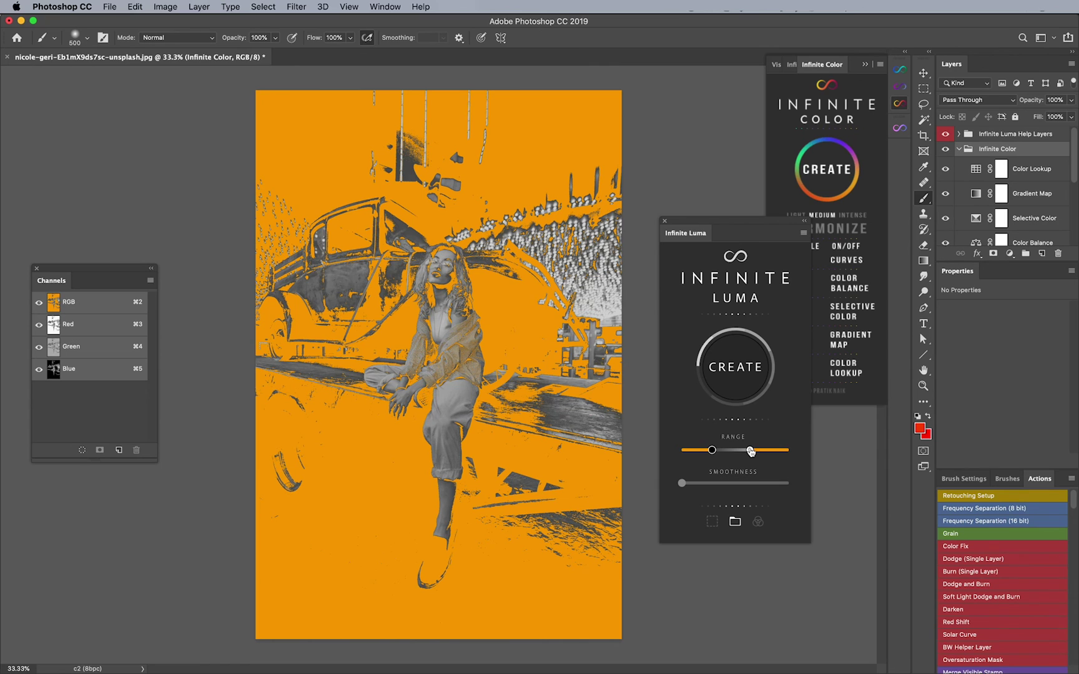
pyautogui.moveTo(711, 450); pyautogui.dragTo(681, 450)
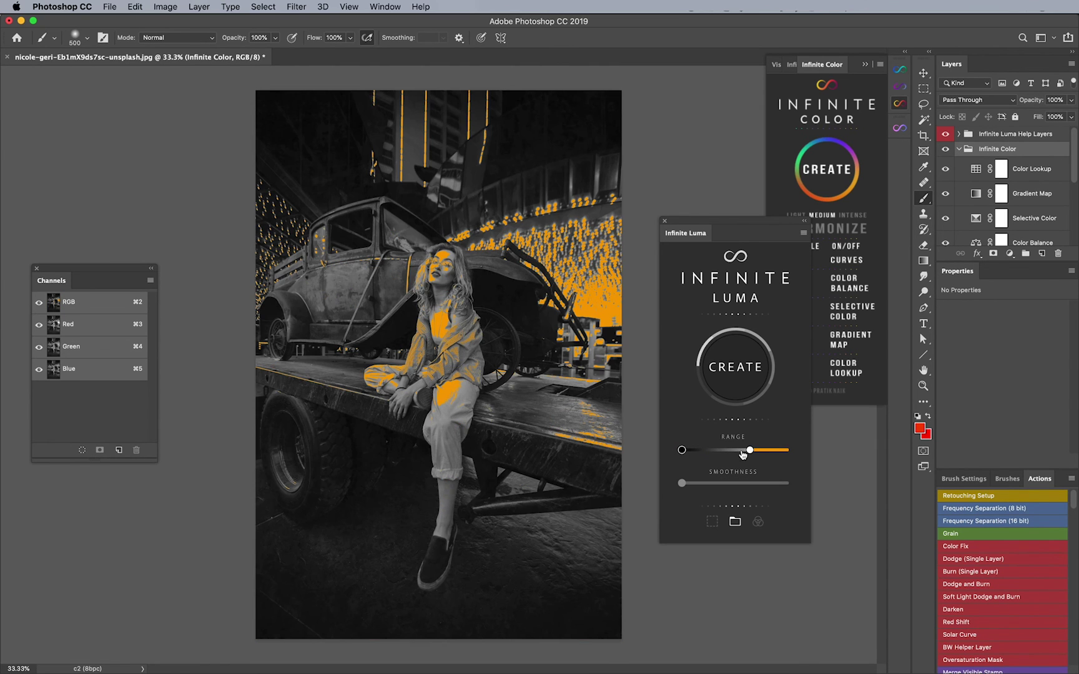
pyautogui.moveTo(747, 452)
pyautogui.mouseDown()
pyautogui.moveTo(709, 453)
pyautogui.moveTo(727, 449)
pyautogui.mouseUp()
pyautogui.moveTo(682, 484); pyautogui.dragTo(700, 484)
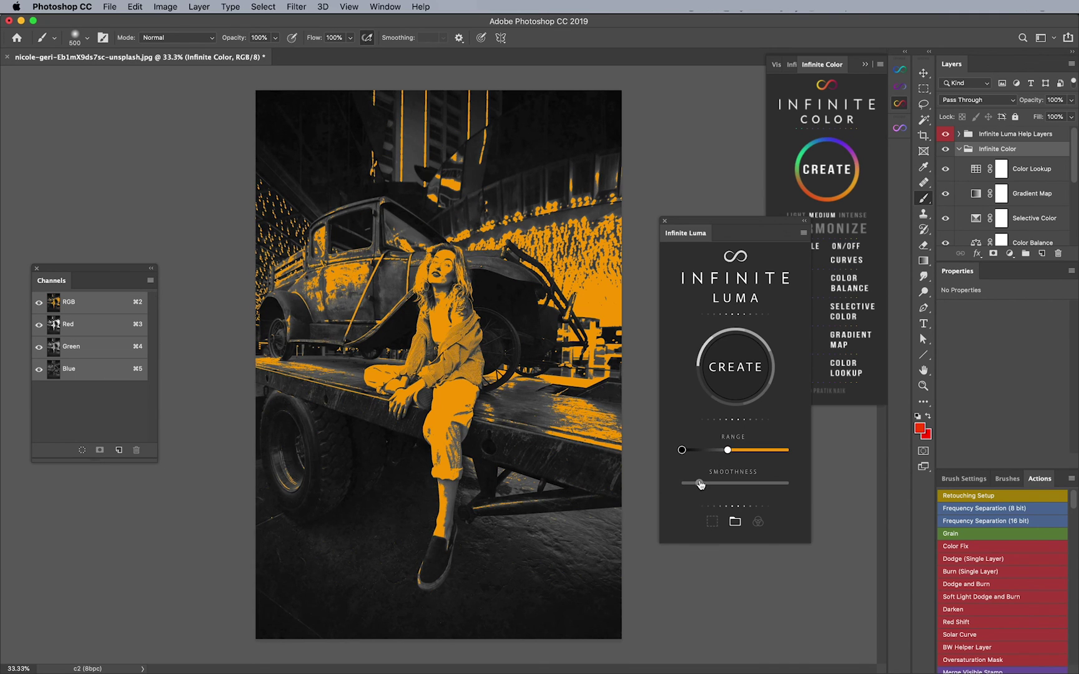
pyautogui.click(723, 451)
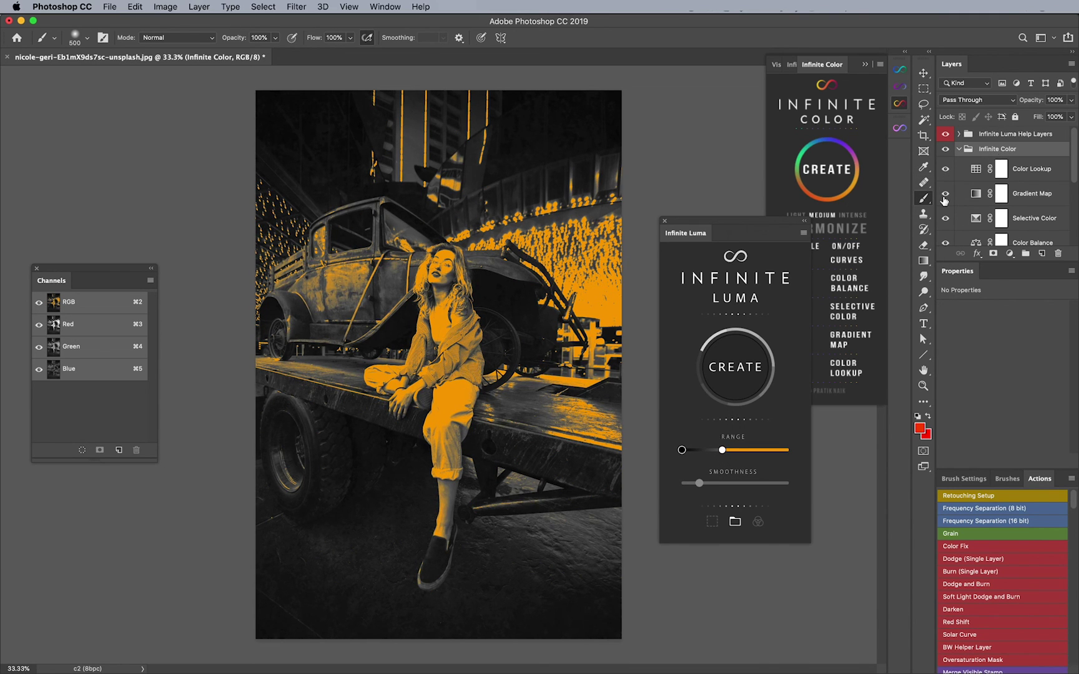
# Create the luma mask on the Infinite Color group and compare the grade with it hidden
pyautogui.click(723, 374)
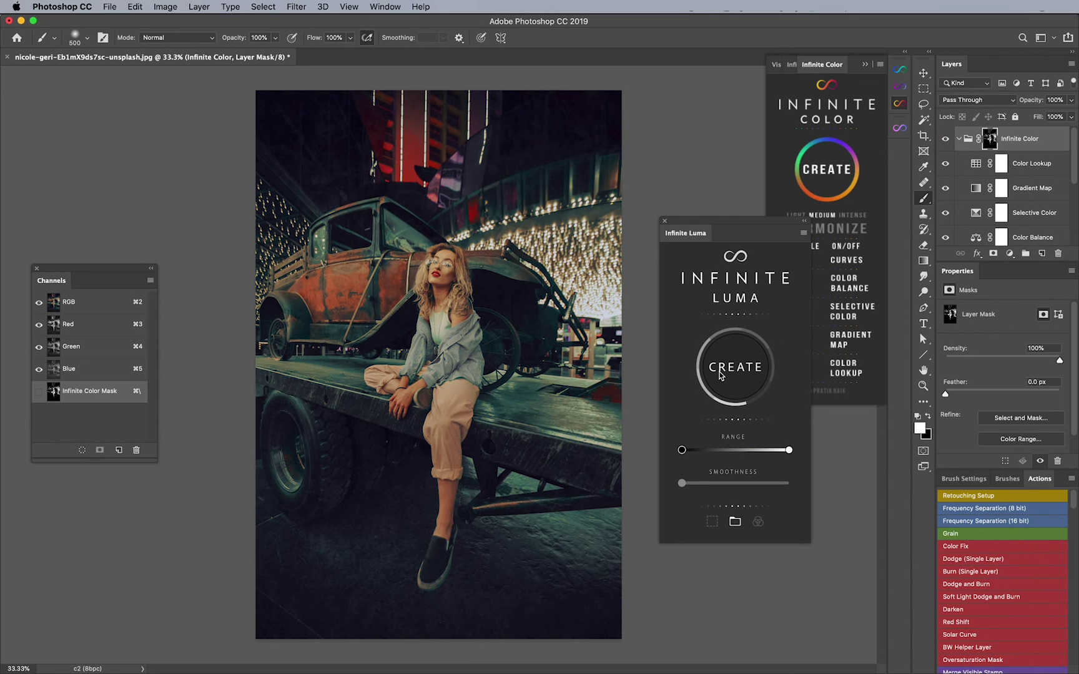
pyautogui.click(945, 139)
pyautogui.click(945, 139)
# Collapse the Infinite Color group and leave it hidden after comparing it on and off
pyautogui.click(959, 139)
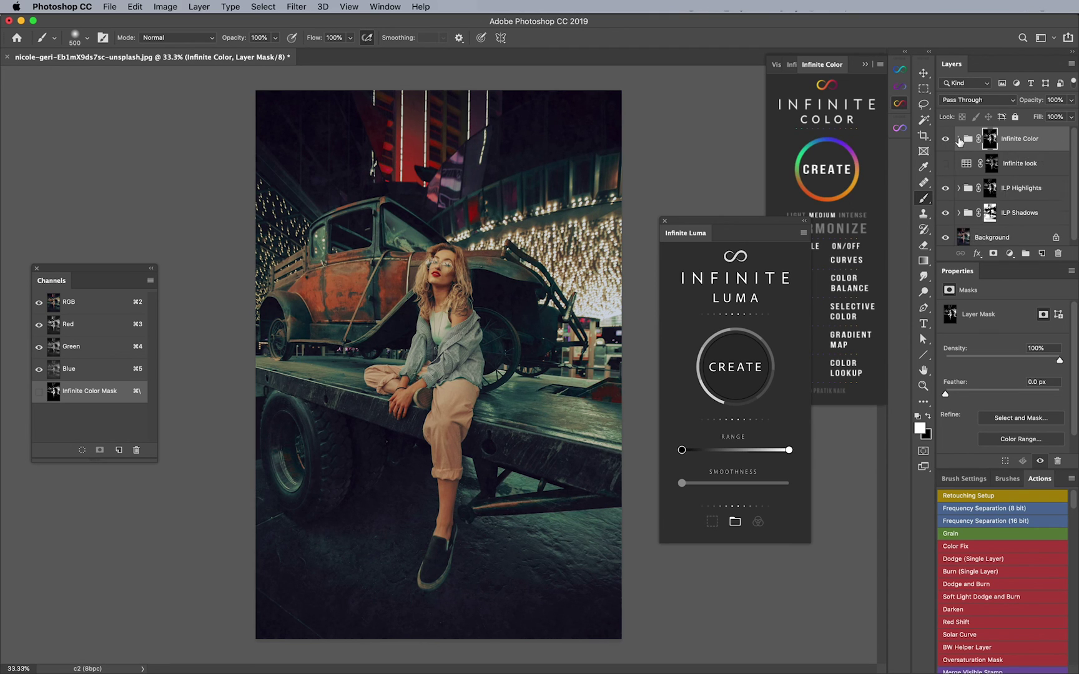
pyautogui.click(945, 138)
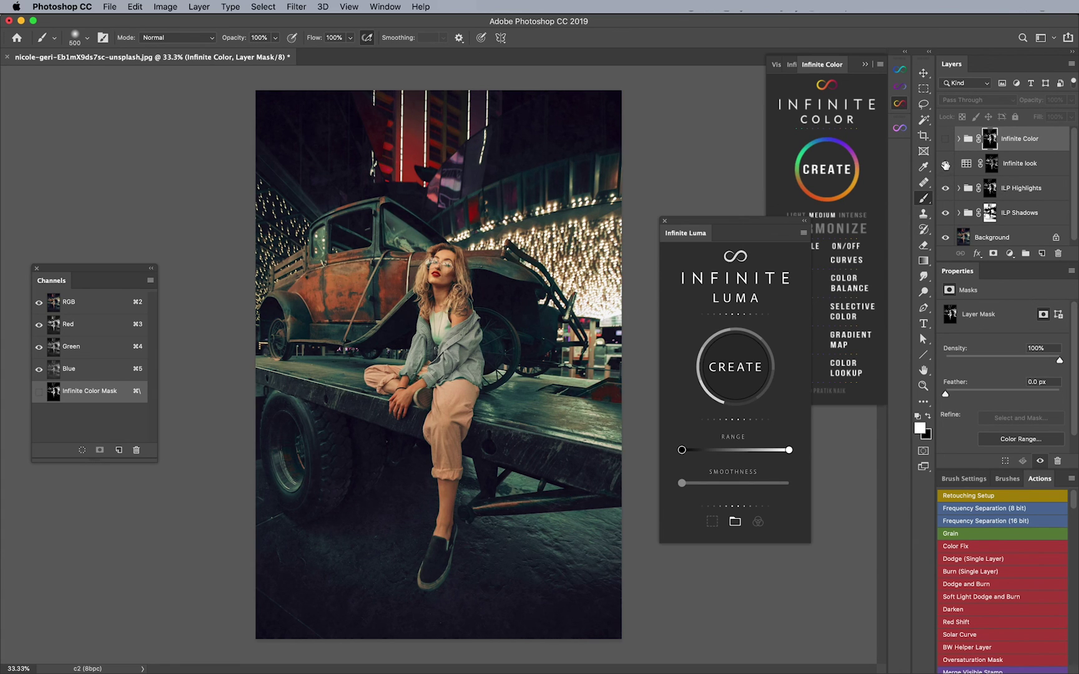
pyautogui.click(945, 139)
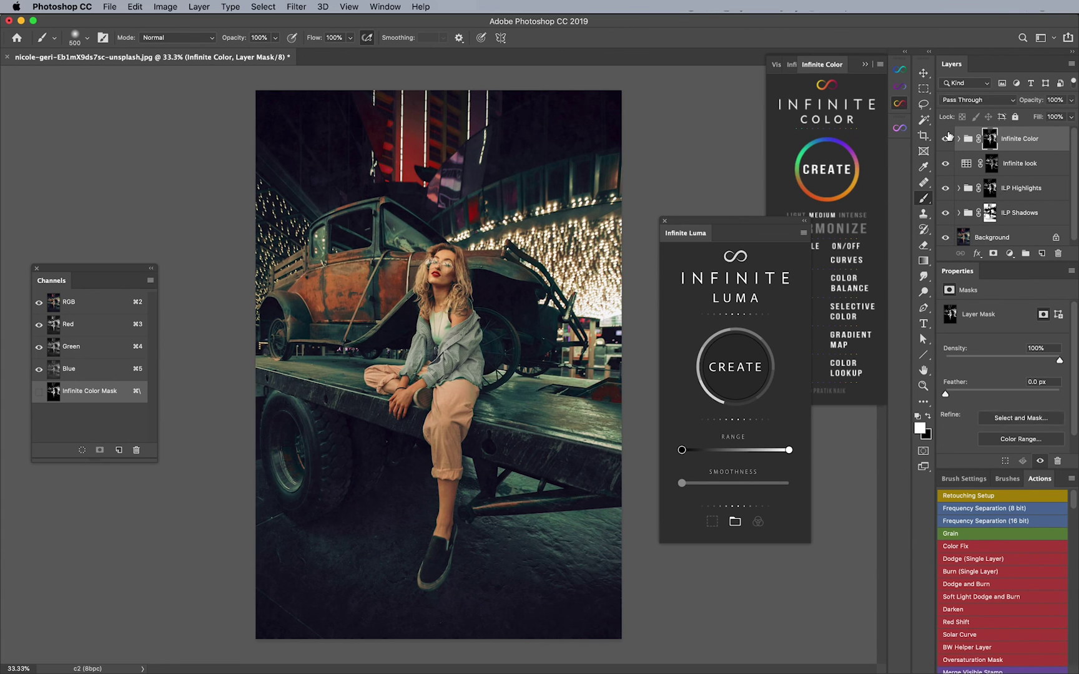
pyautogui.click(946, 139)
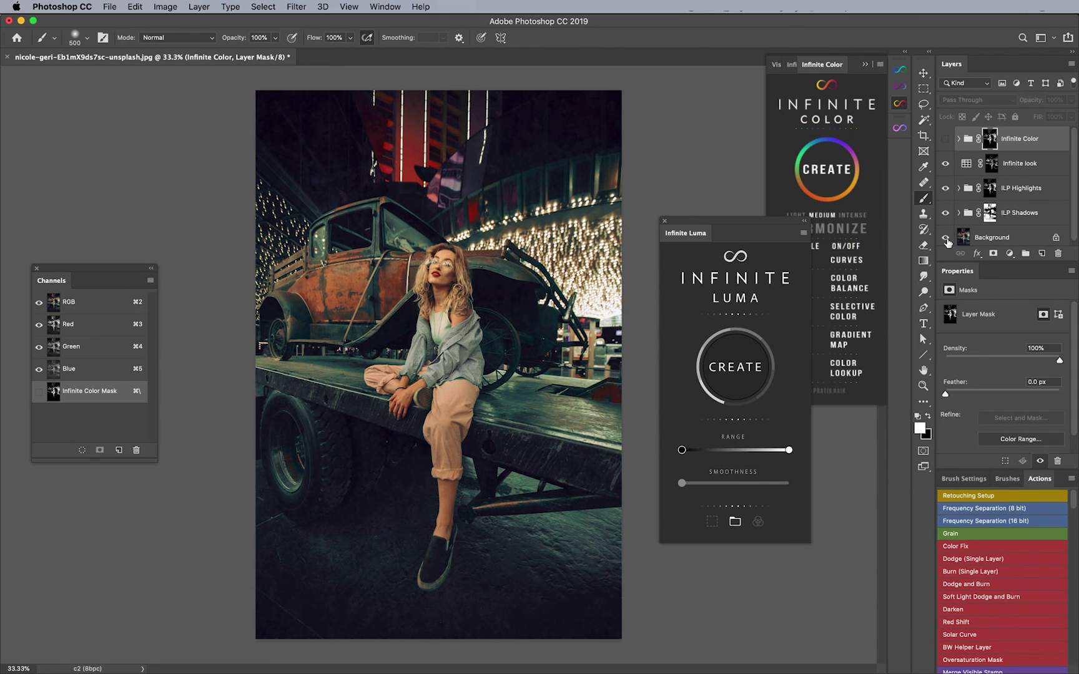
# View only the Background photo, restore the grading layers, and close Infinite Color
pyautogui.keyDown('alt'); pyautogui.click(946, 239); pyautogui.keyUp('alt')
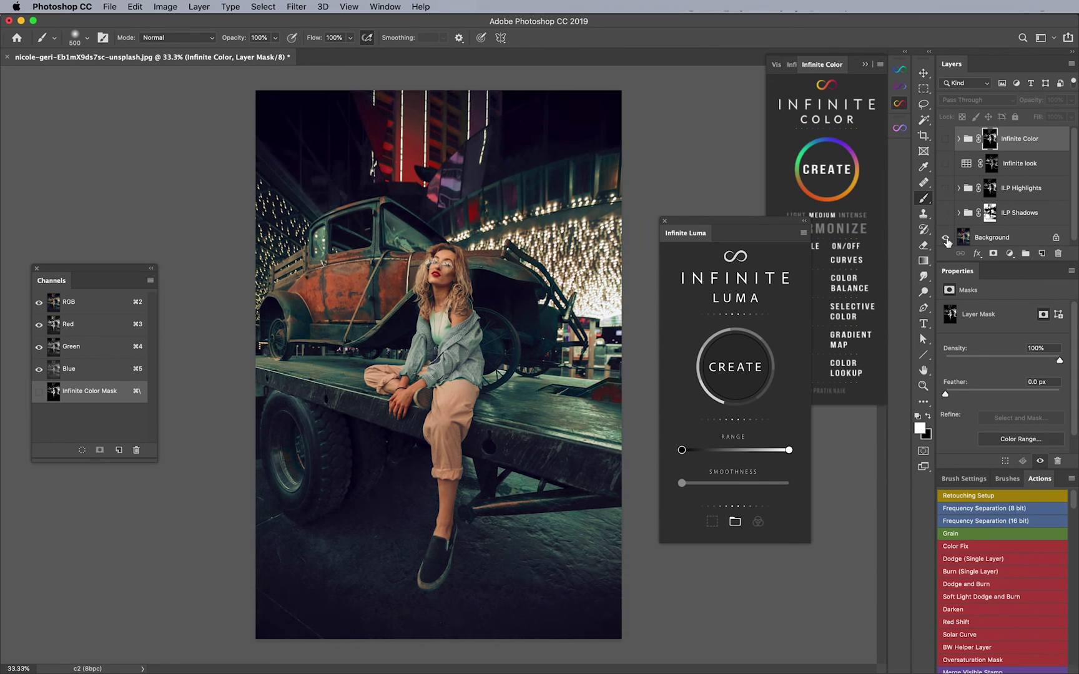
pyautogui.keyDown('alt'); pyautogui.click(946, 239); pyautogui.keyUp('alt')
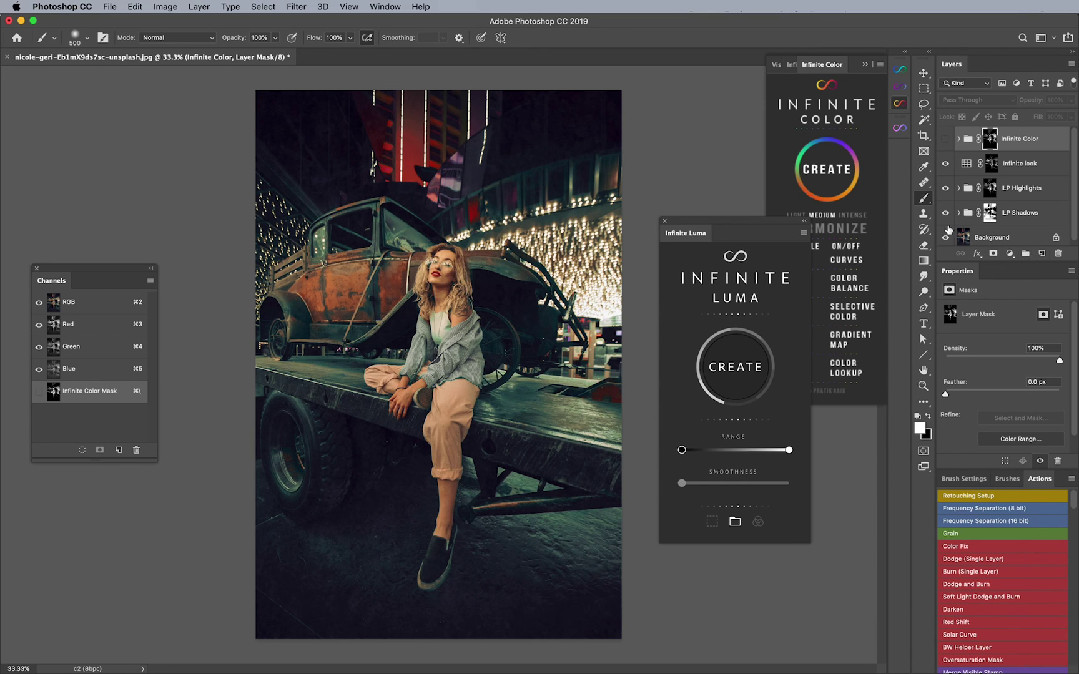
pyautogui.click(899, 103)
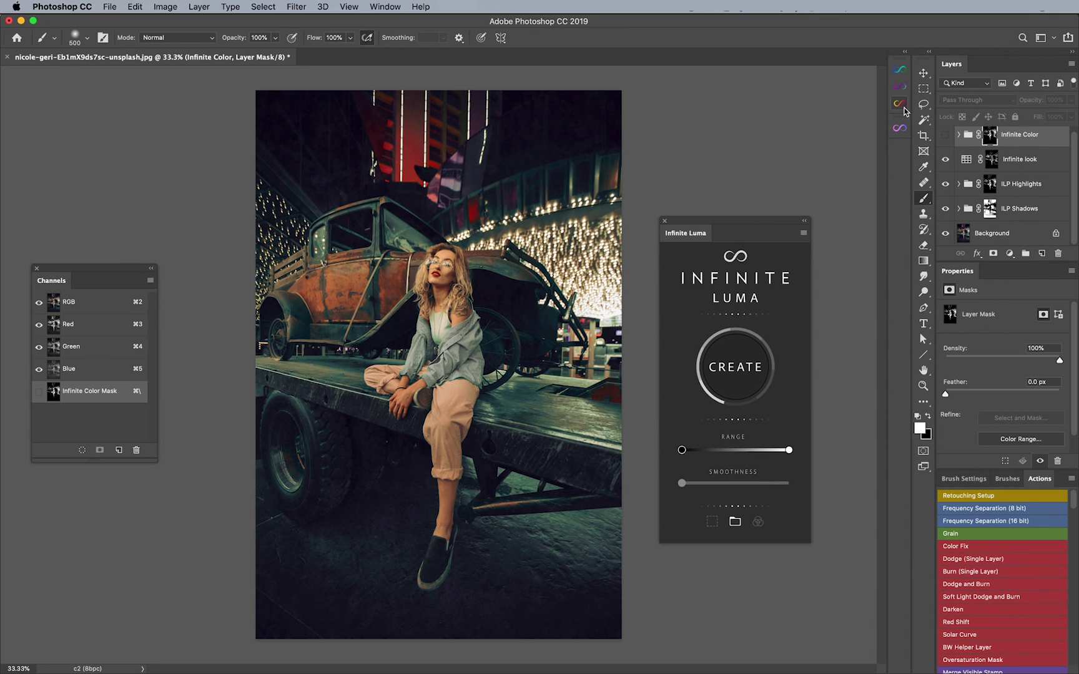